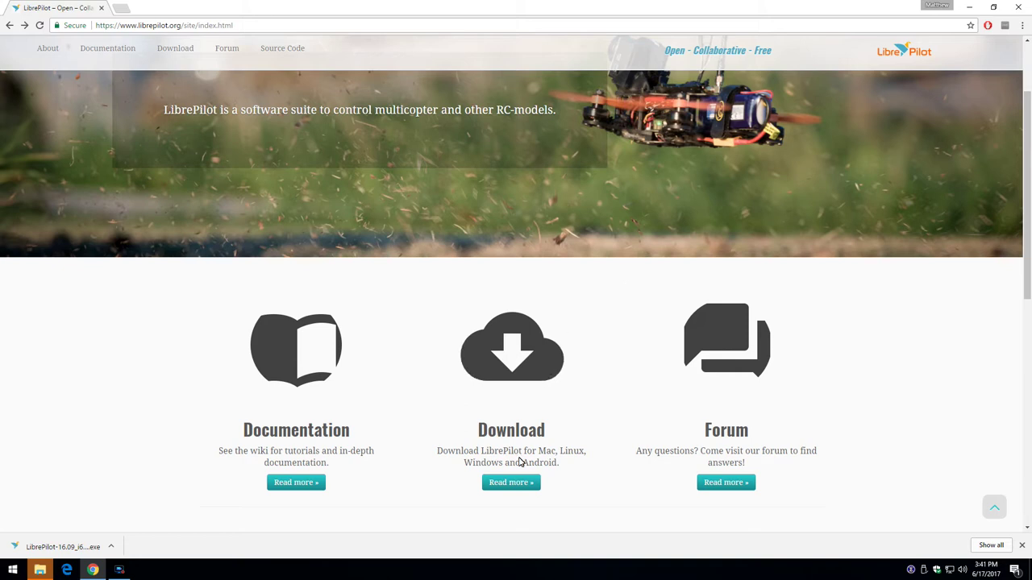
# Step: Open the LibrePilot Downloads wiki page from Read more and scroll through it
pyautogui.click(504, 485)
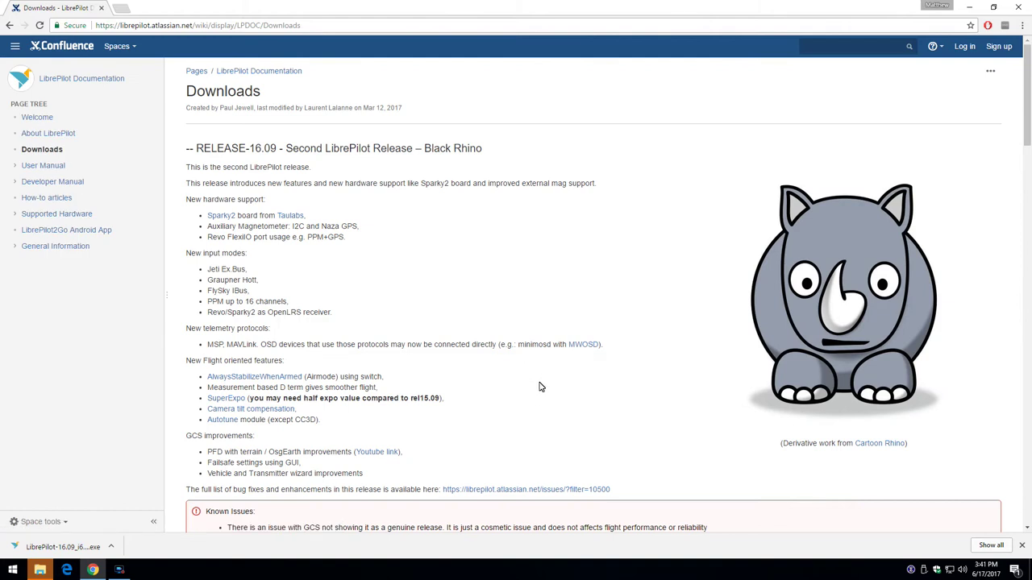
pyautogui.scroll(-3, 539, 306)
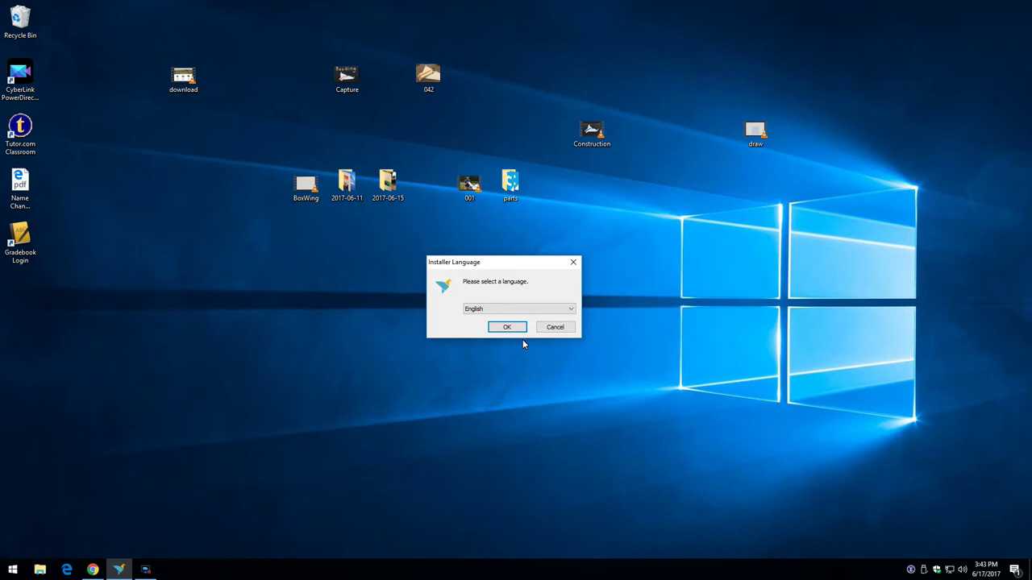
# Step: Choose English for the installer, then accept the welcome page and the GPL licence
pyautogui.press('Return')
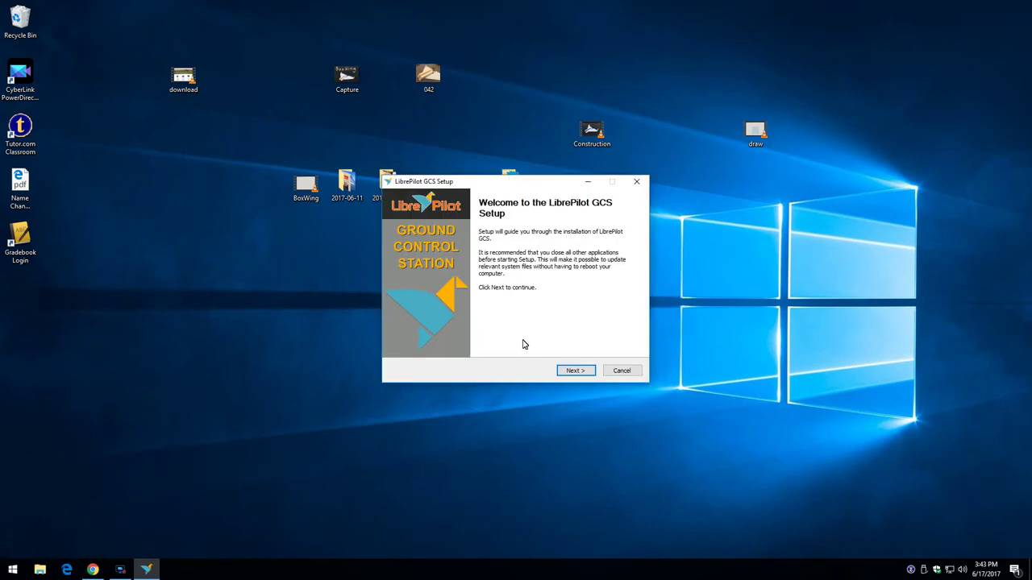
pyautogui.press('Return')
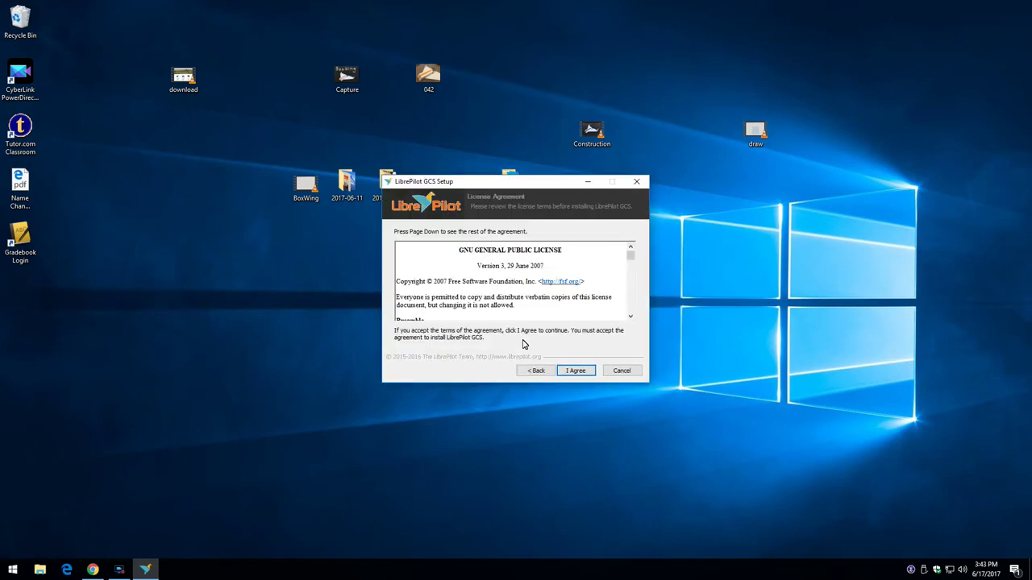
pyautogui.press('Return')
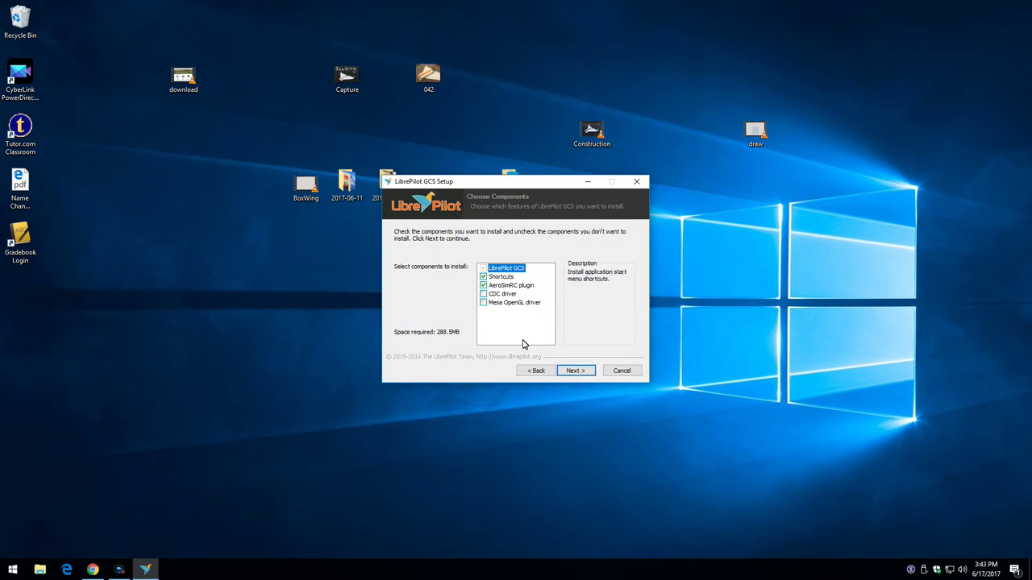
# Step: Install LibrePilot GCS without the AeroSimRC plugin, launch it, and allow firewall access
pyautogui.press('Down')
pyautogui.press('Down')
pyautogui.press('space')
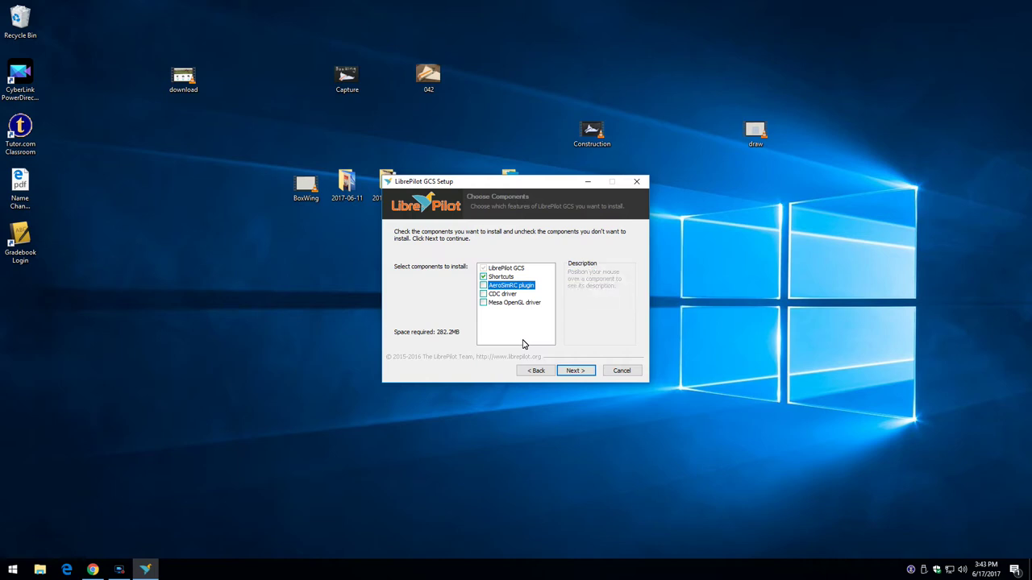
pyautogui.press('Return')
pyautogui.press('Return')
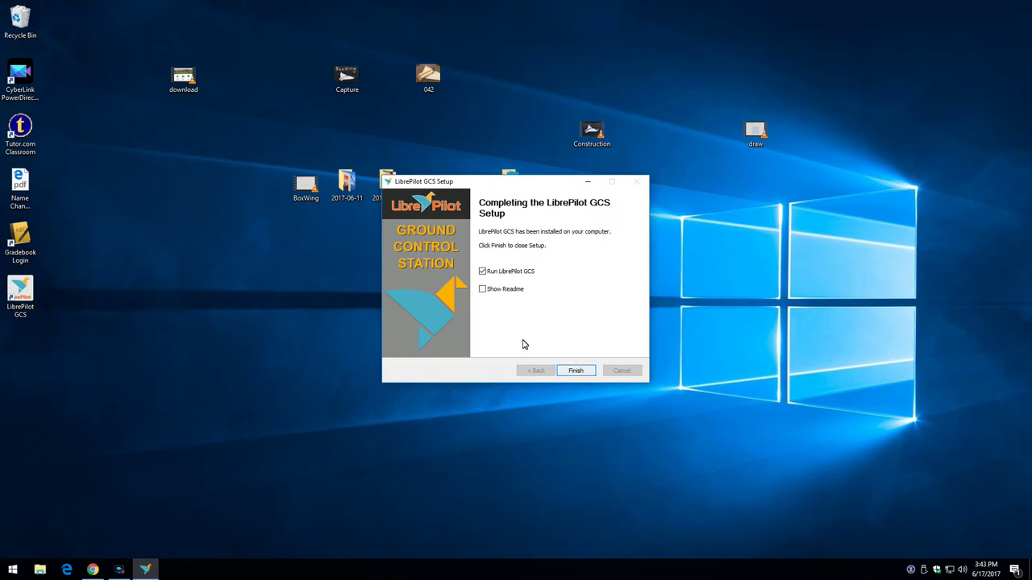
pyautogui.press('Return')
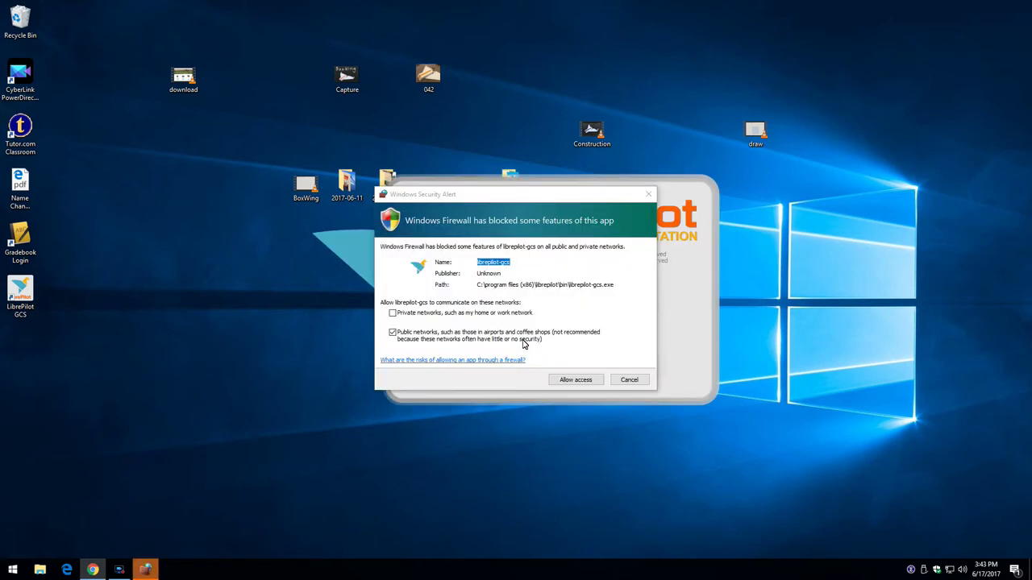
pyautogui.click(575, 380)
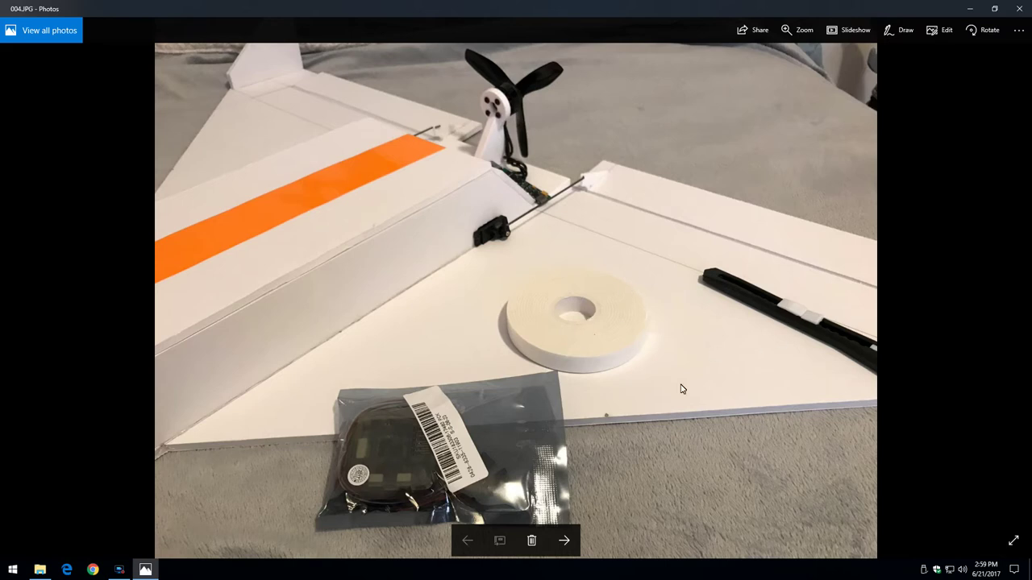
# Step: Advance past 005.JPG to the transmitter Model Select photo, 006.JPG
pyautogui.press('Right')
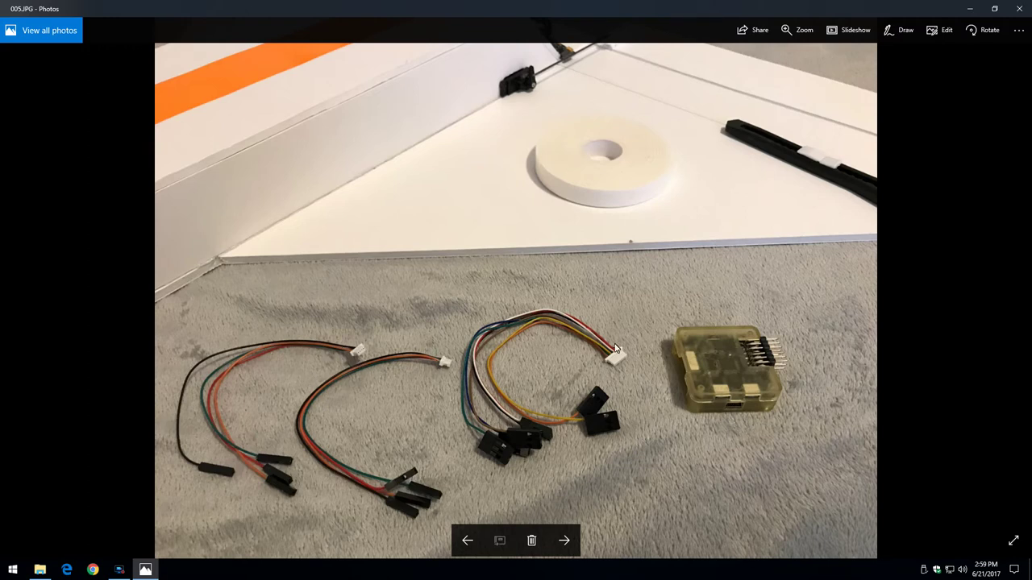
pyautogui.press('Right')
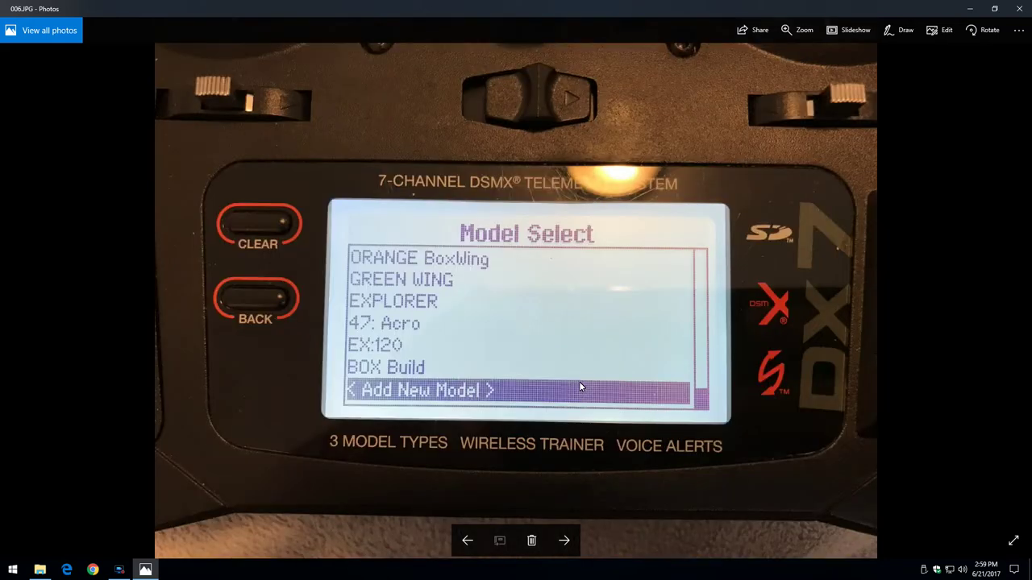
# Step: Step through the Model Type, Name, Aircraft, F Mode, Rx Port and Channel Input photos
pyautogui.press('Right')
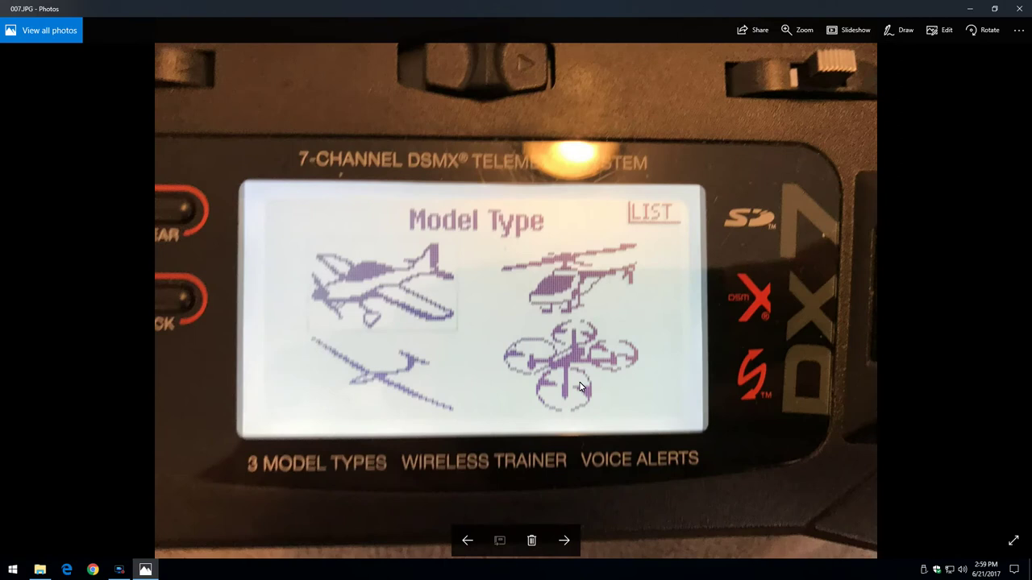
pyautogui.press('Right')
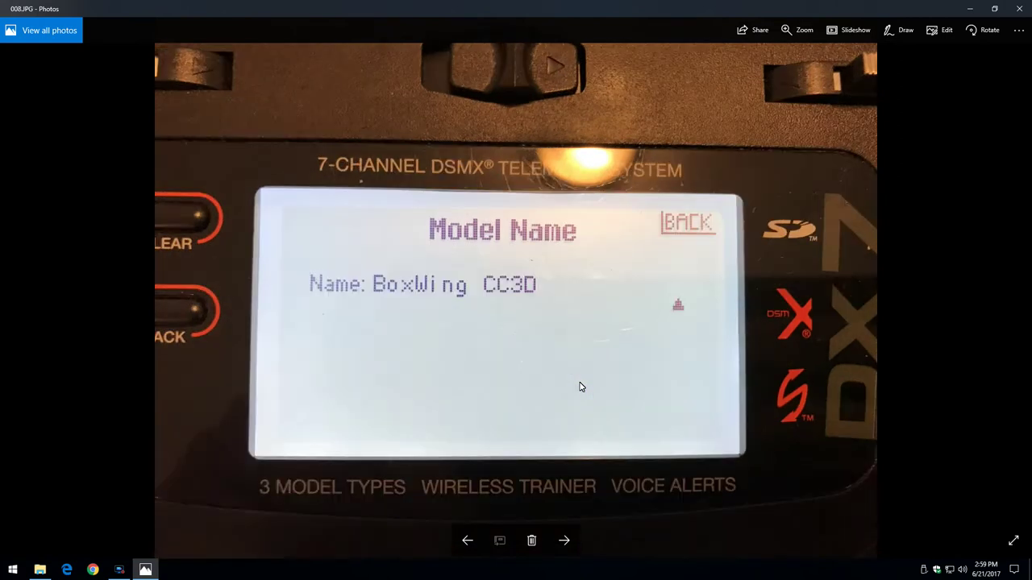
pyautogui.press('Right')
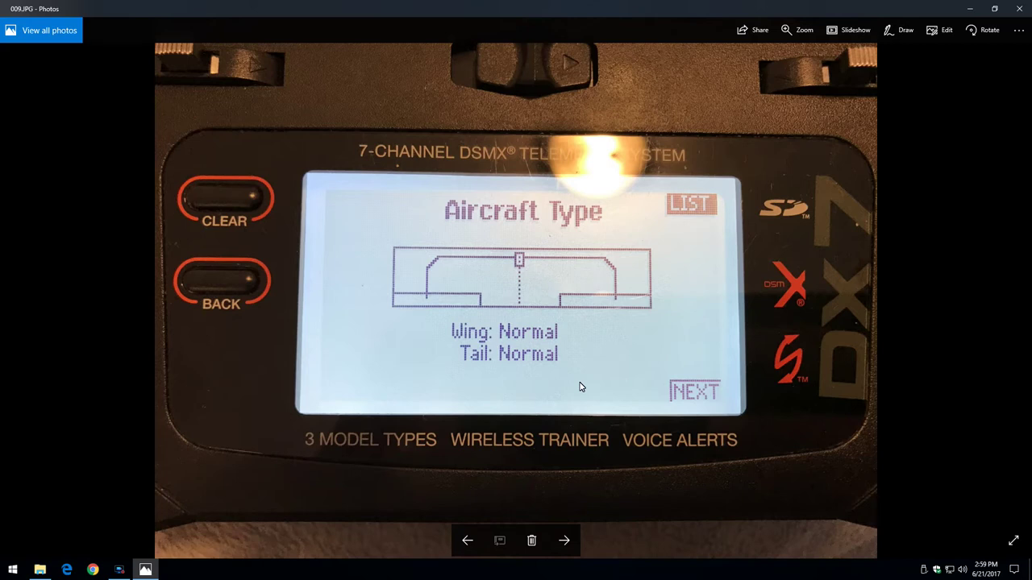
pyautogui.press('Right')
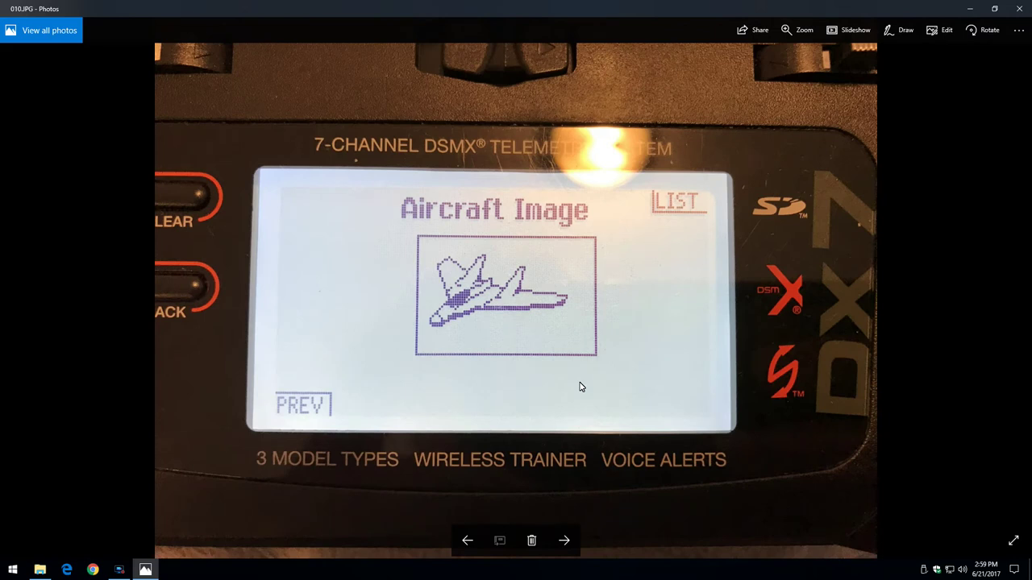
pyautogui.press('Right')
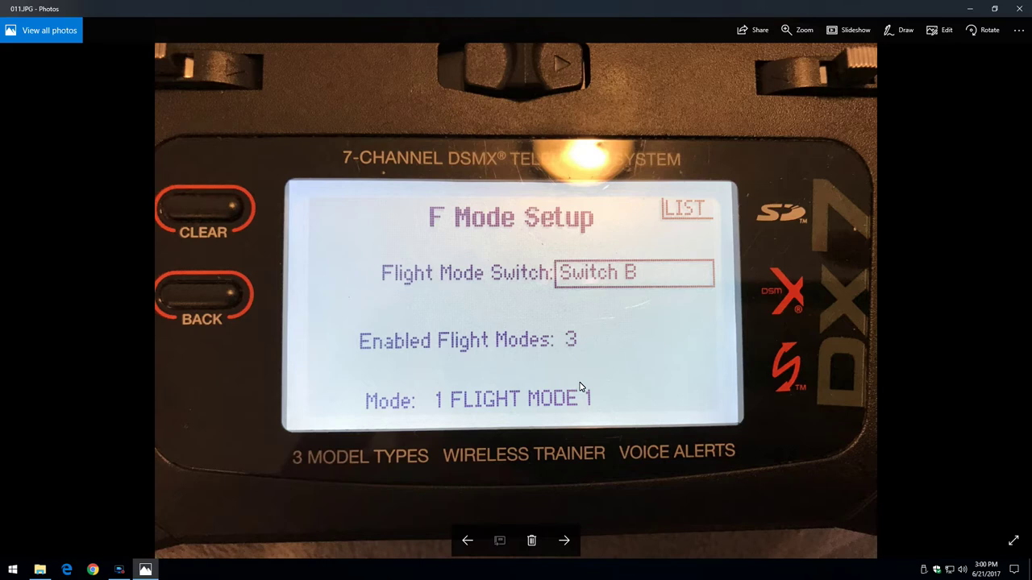
pyautogui.press('Right')
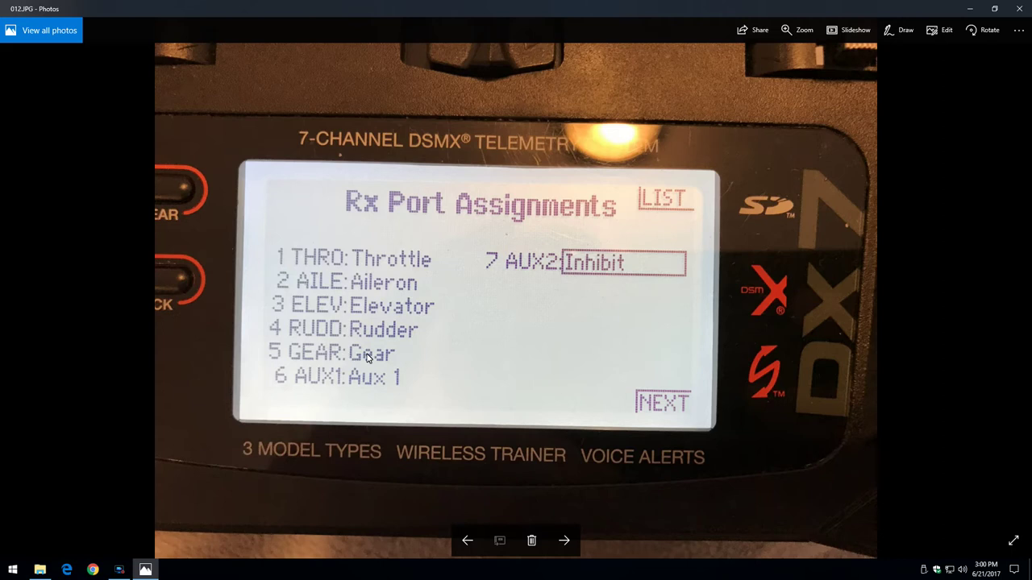
pyautogui.press('Right')
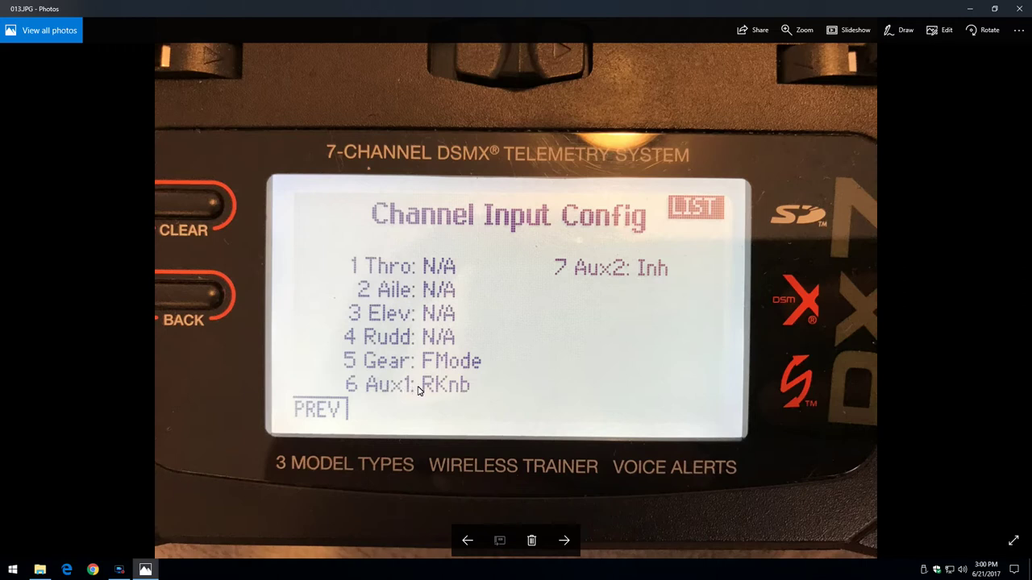
pyautogui.press('Right')
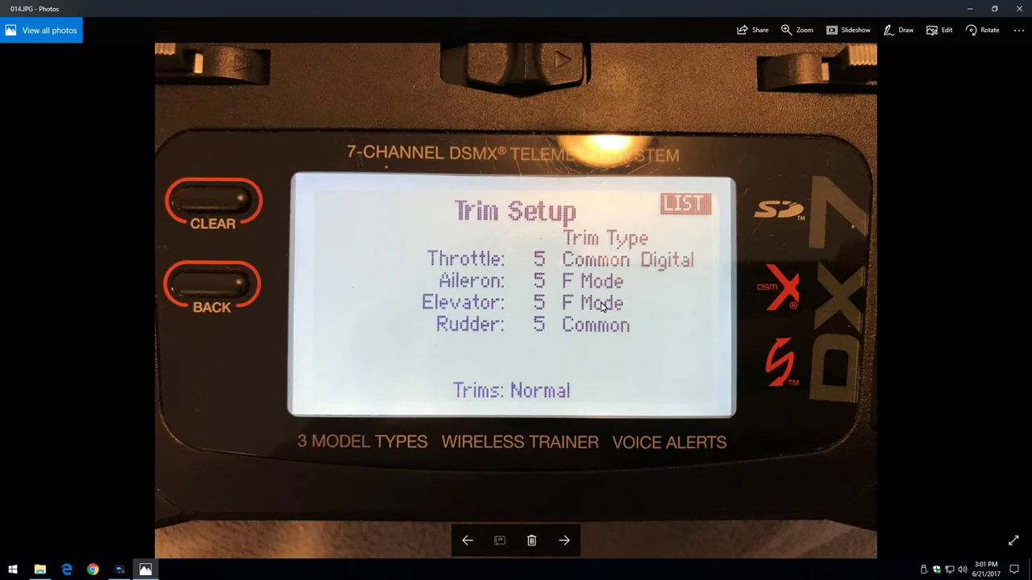
# Step: Advance past the BIND screen photo to the channel Monitor photo, 016.JPG
pyautogui.press('Right')
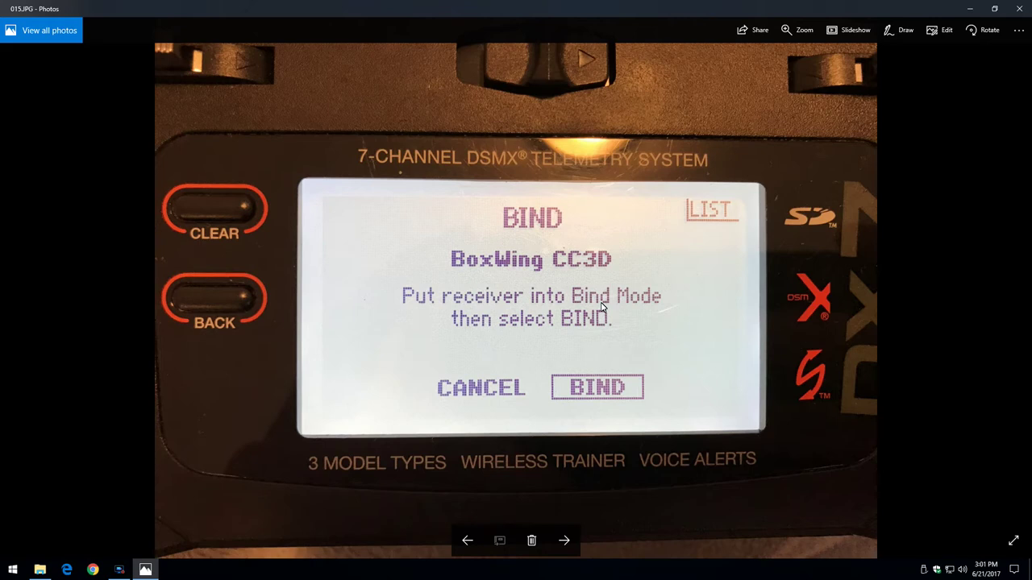
pyautogui.press('Right')
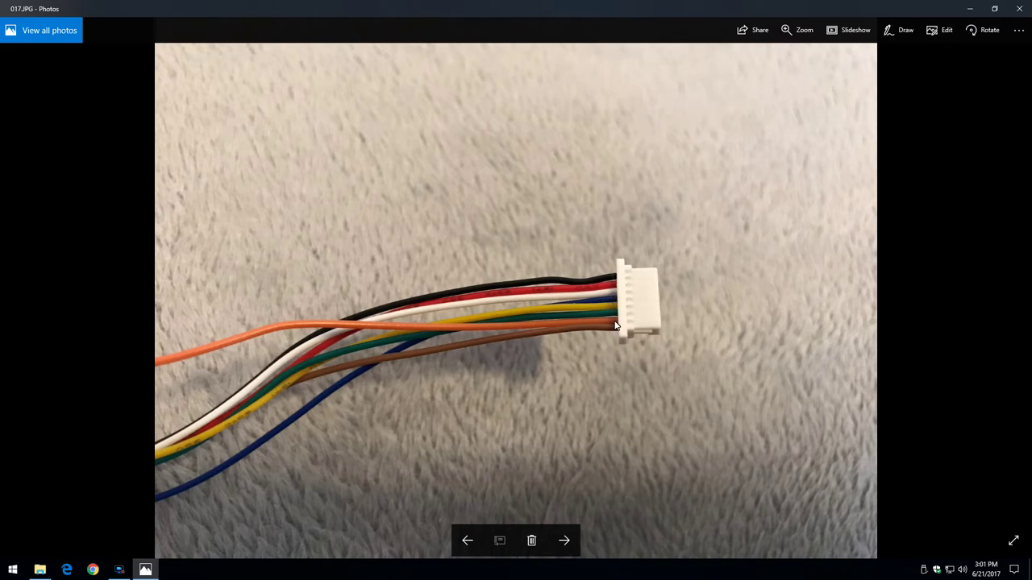
# Step: Browse the receiver, wired connector and flight board photos, 018 to 020.JPG
pyautogui.press('Right')
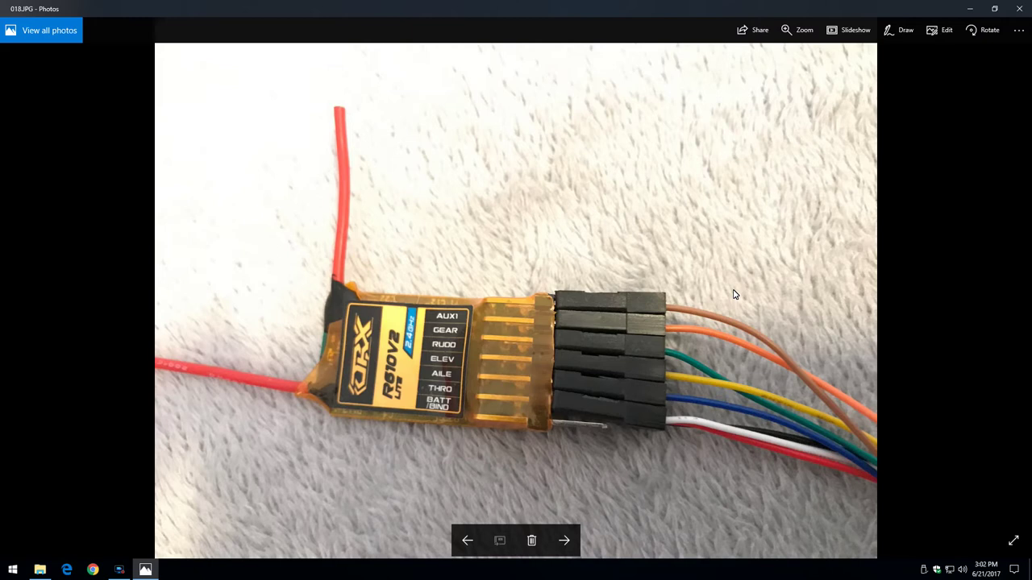
pyautogui.press('Right')
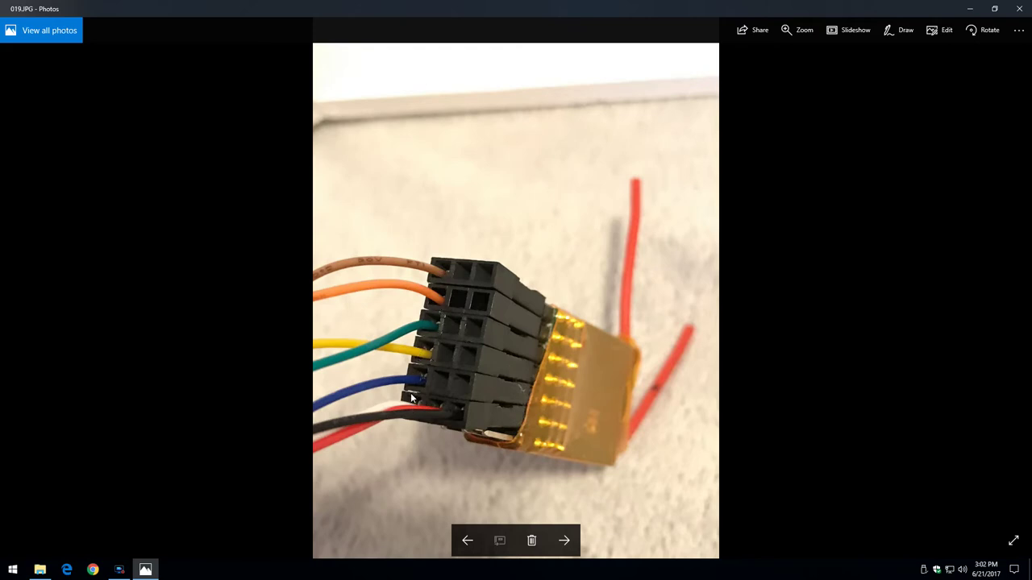
pyautogui.press('Right')
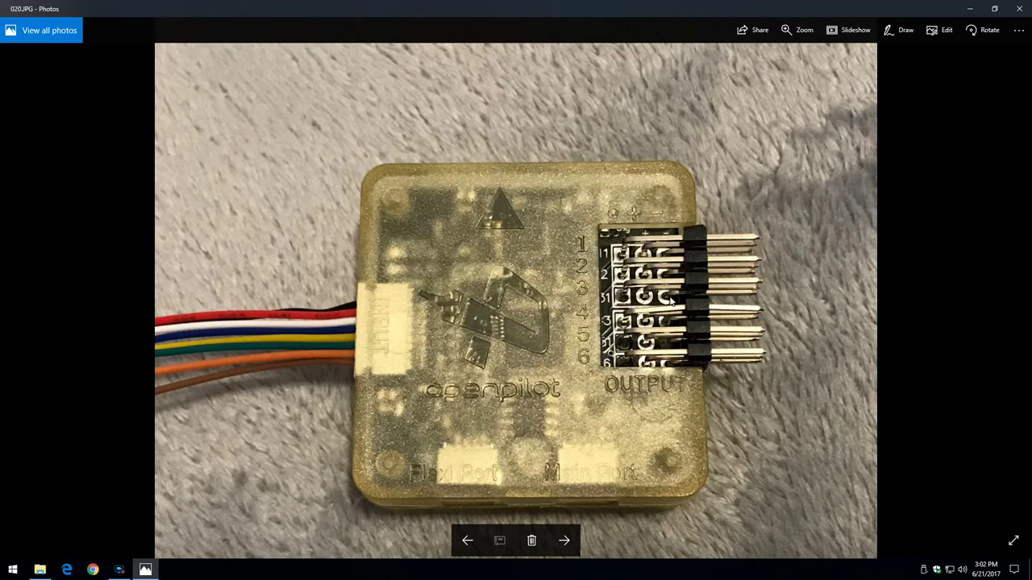
pyautogui.press('Left')
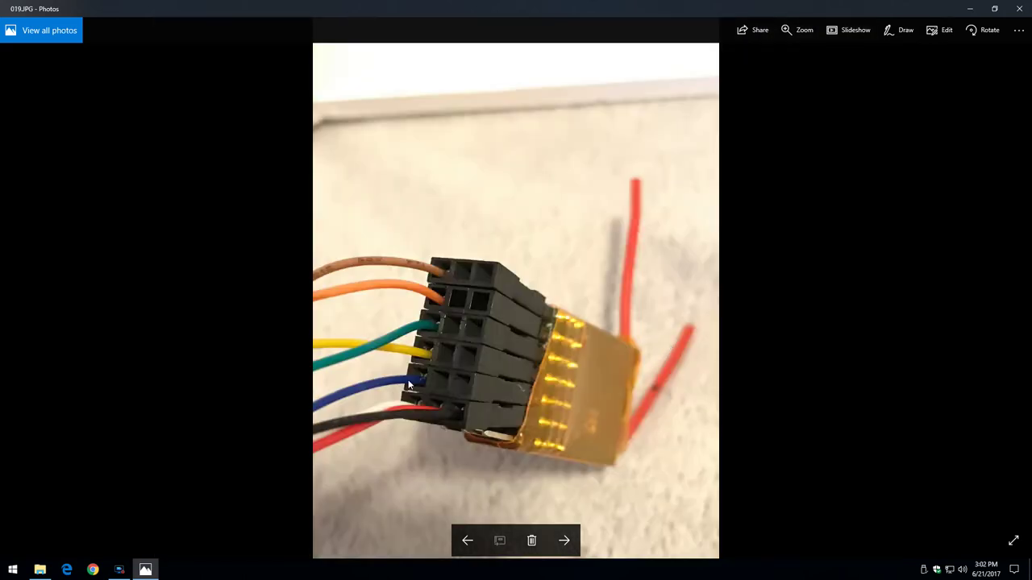
pyautogui.press('Right')
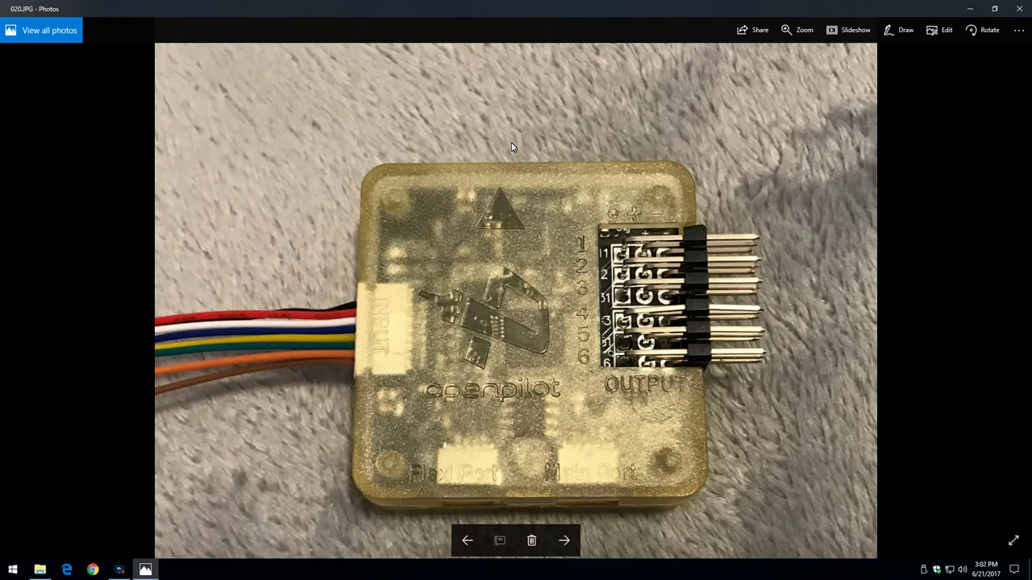
# Step: View the fuselage wiring photo and the wires.JPG diagram, then return to LibrePilot GCS
pyautogui.press('Right')
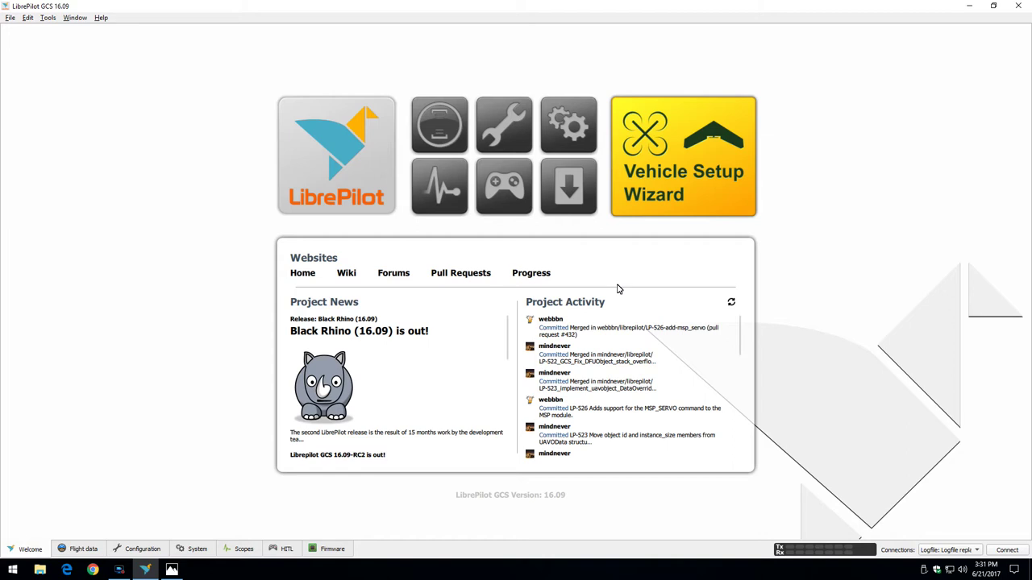
pyautogui.click(170, 571)
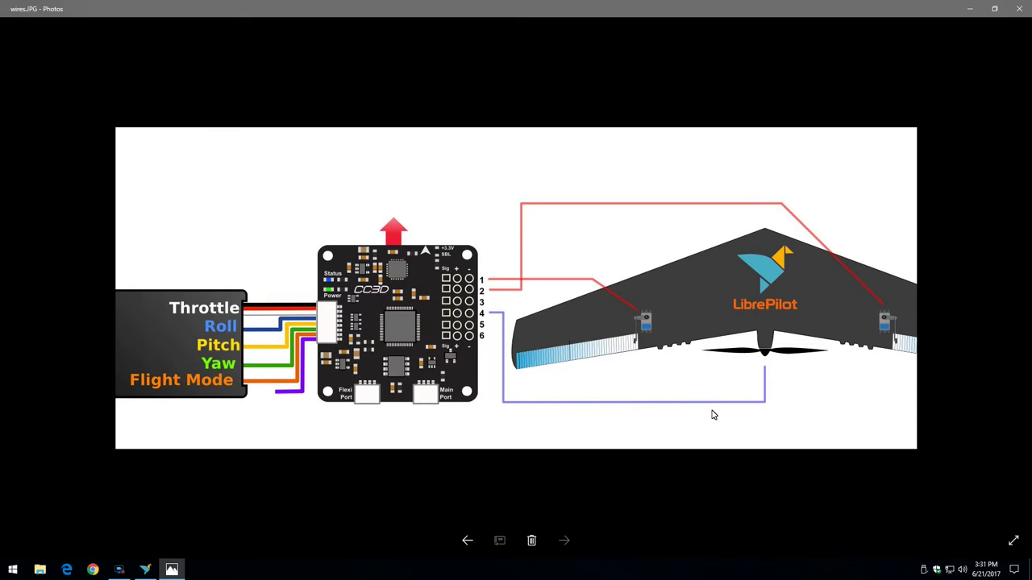
pyautogui.click(176, 568)
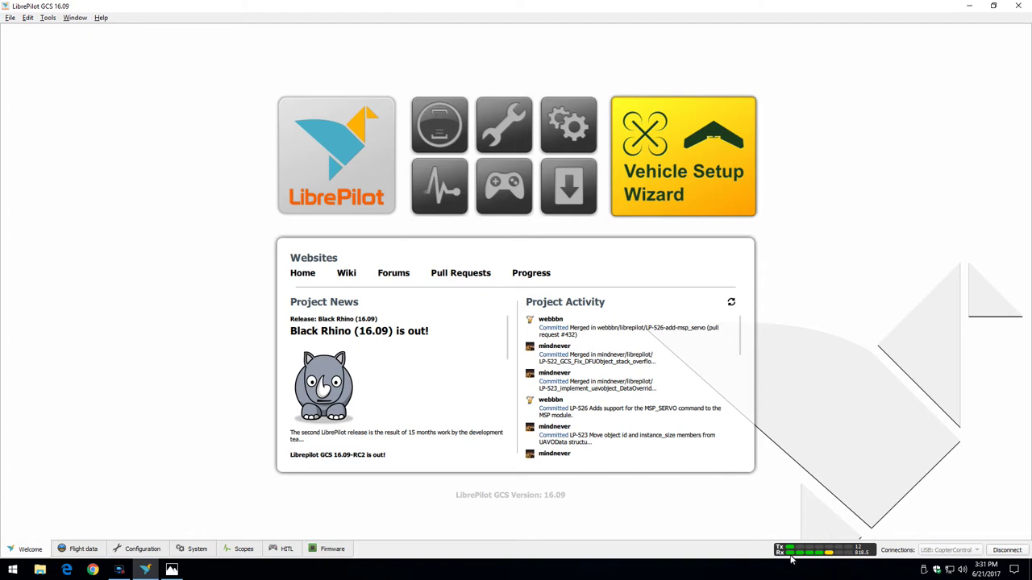
# Step: Launch the Vehicle Setup Wizard and advance past its welcome page to Firmware Update
pyautogui.moveTo(792, 558)
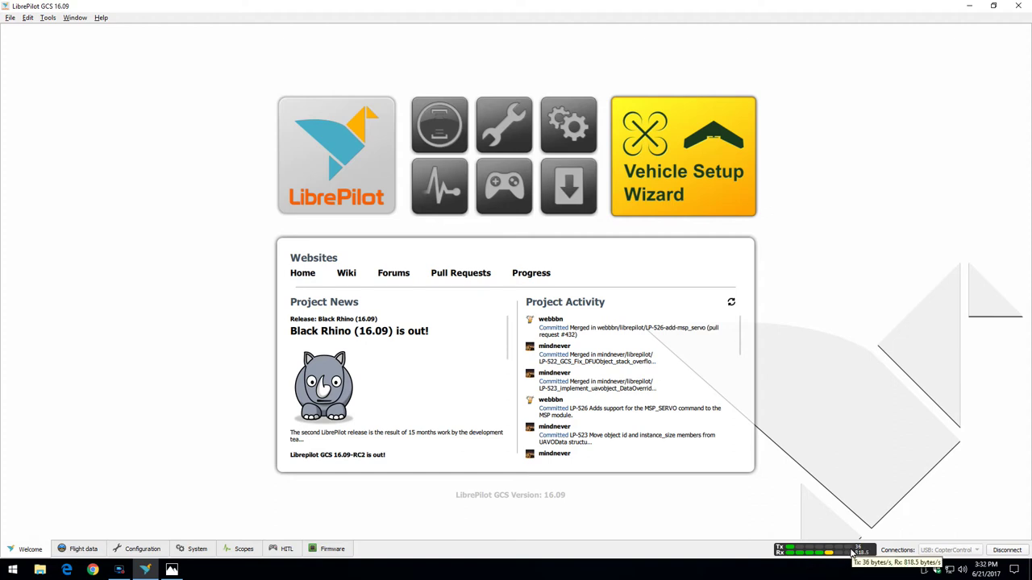
pyautogui.moveTo(831, 547)
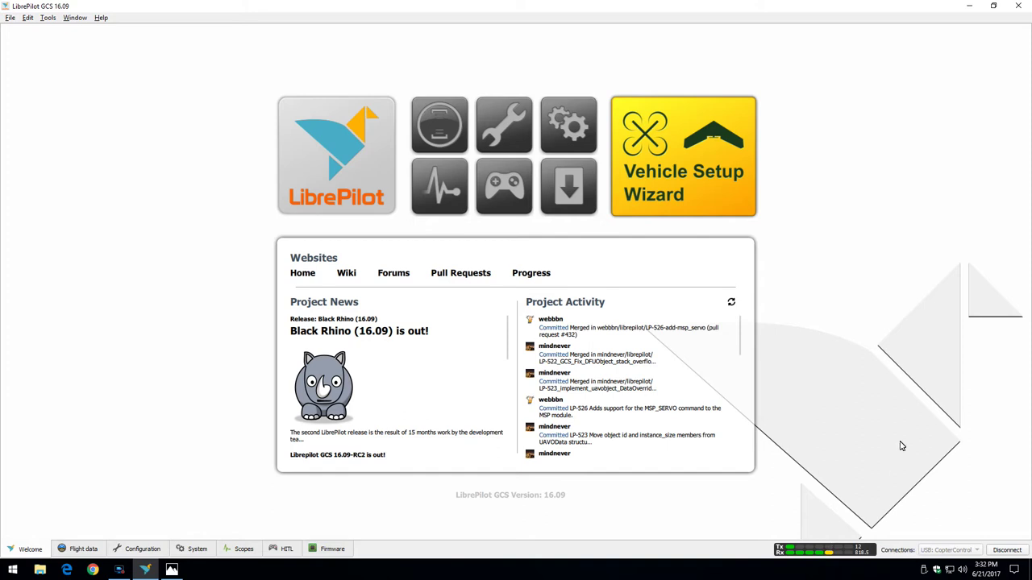
pyautogui.click(695, 174)
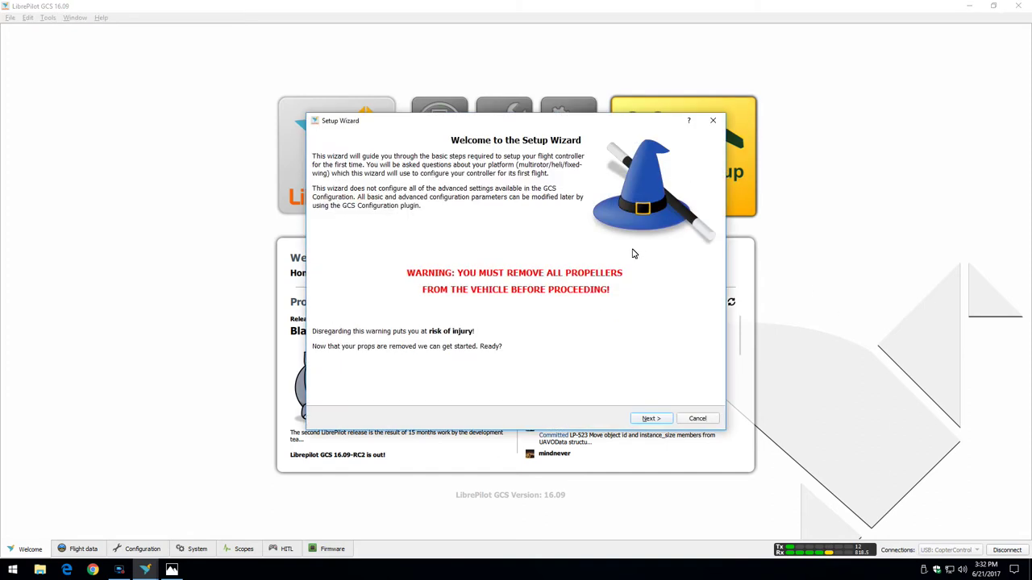
pyautogui.click(654, 418)
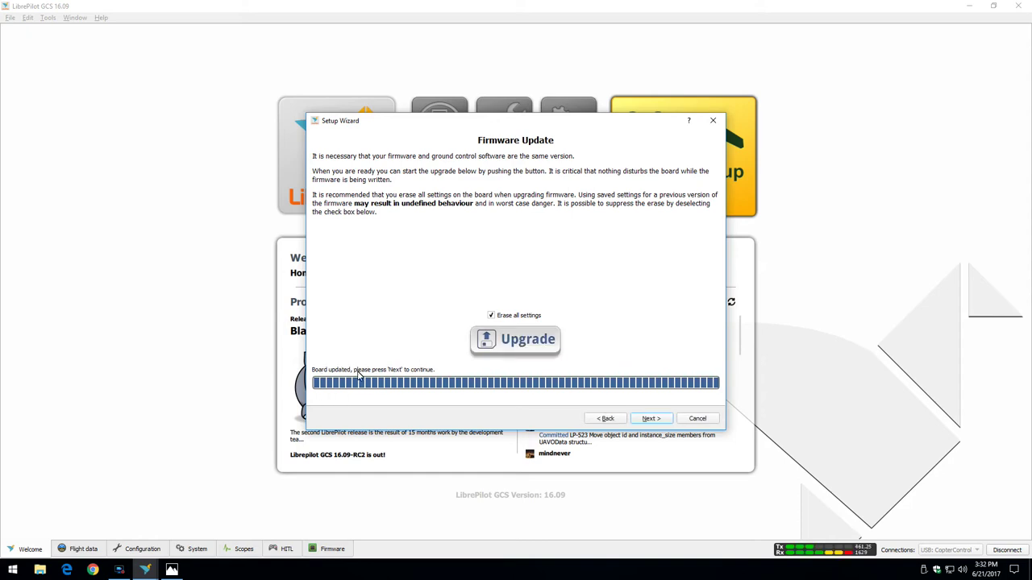
# Step: Accept the detected CopterControl 3D board and keep PWM as the input signal
pyautogui.click(650, 418)
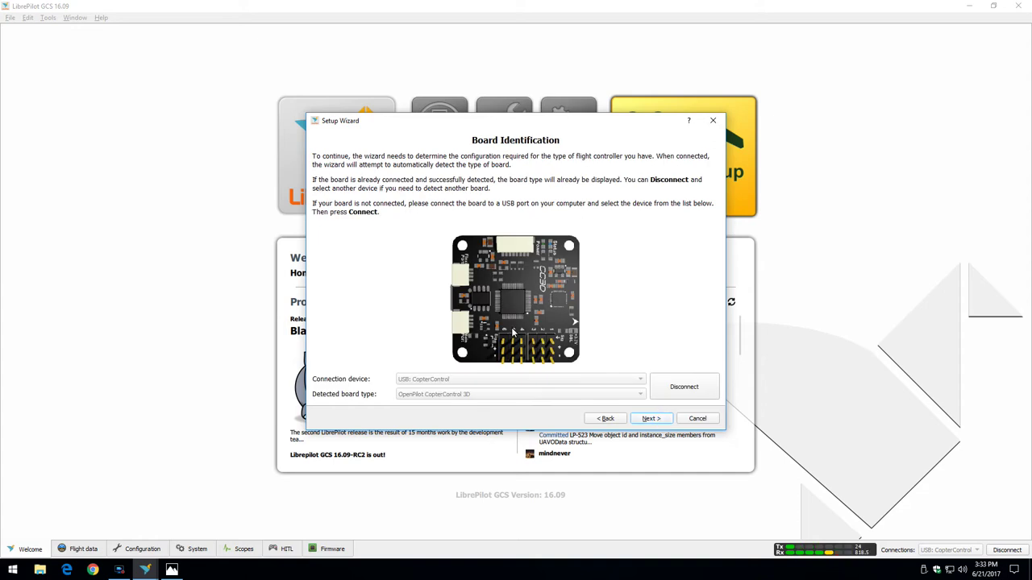
pyautogui.click(652, 419)
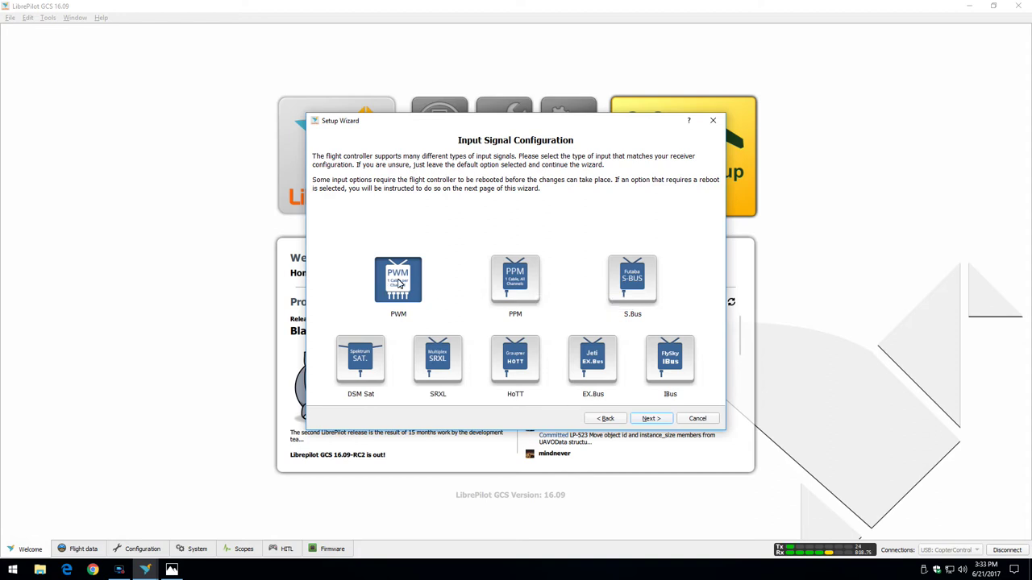
pyautogui.click(650, 419)
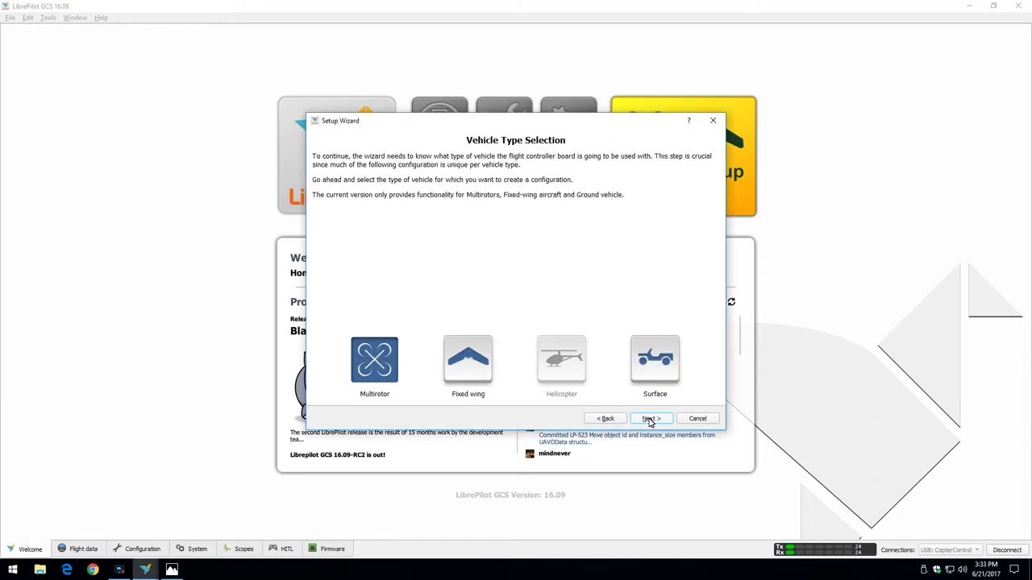
# Step: Choose a Fixed wing Elevon airframe and keep analog servos
pyautogui.click(471, 356)
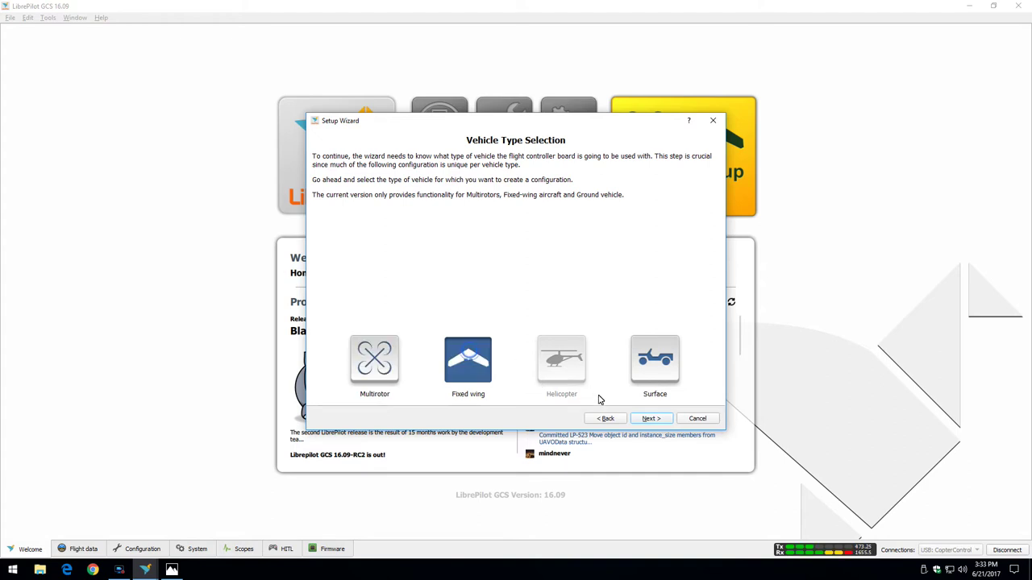
pyautogui.click(649, 419)
pyautogui.click(505, 191)
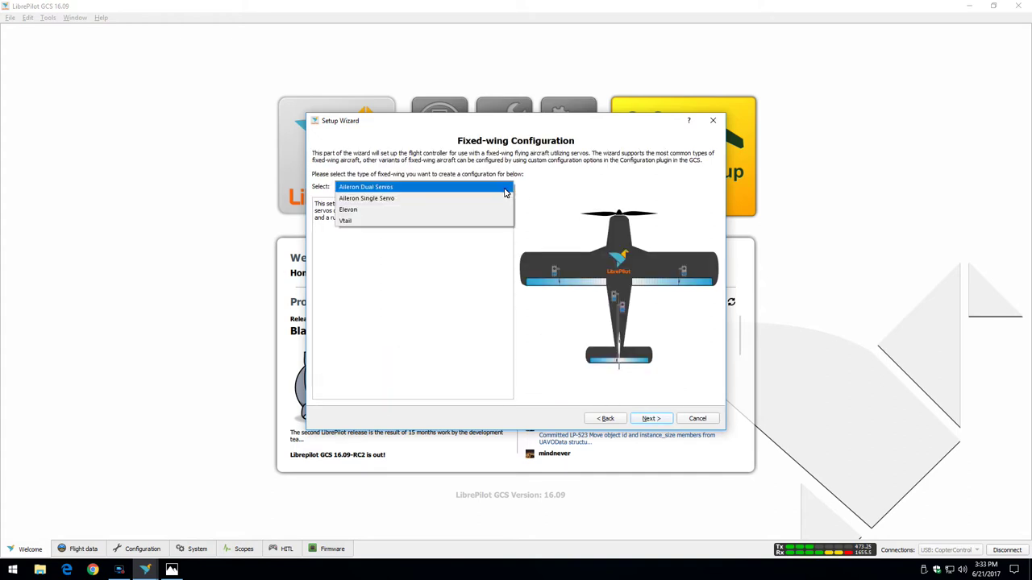
pyautogui.click(490, 209)
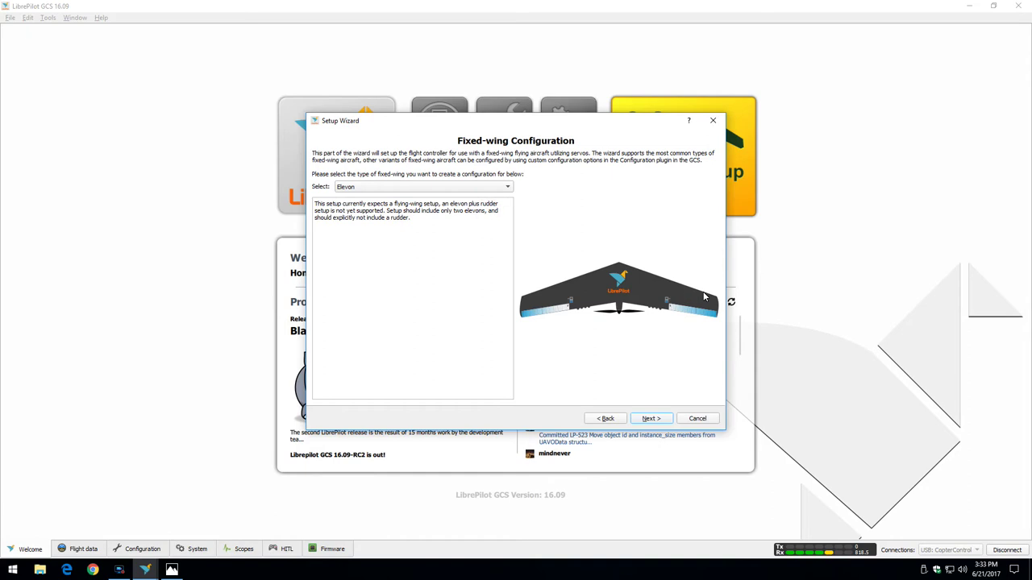
pyautogui.click(659, 419)
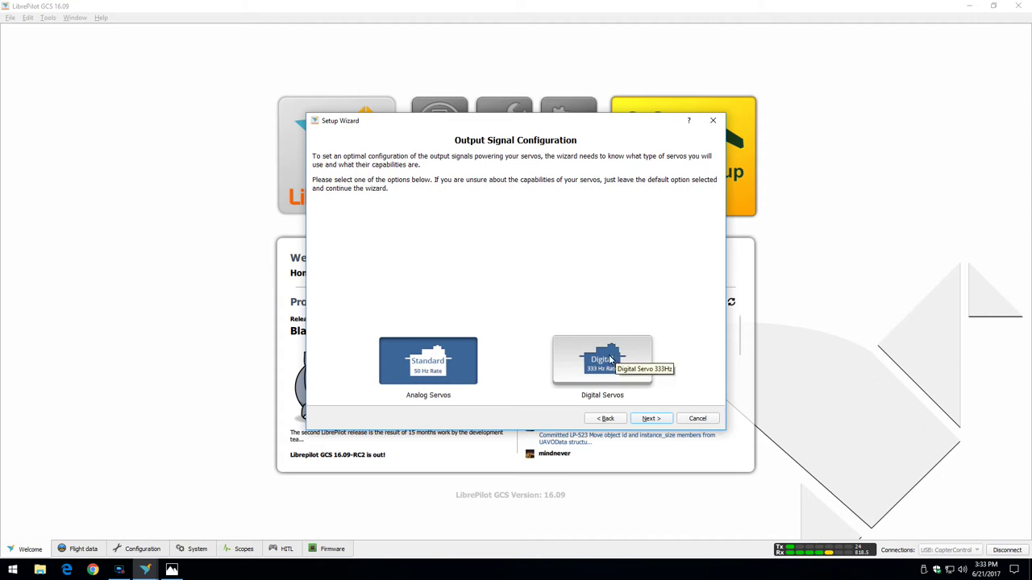
pyautogui.click(651, 419)
# Step: Inspect the enlarged Elevon connection diagram, close it, and advance to the motor neutral-rate step
pyautogui.click(660, 337)
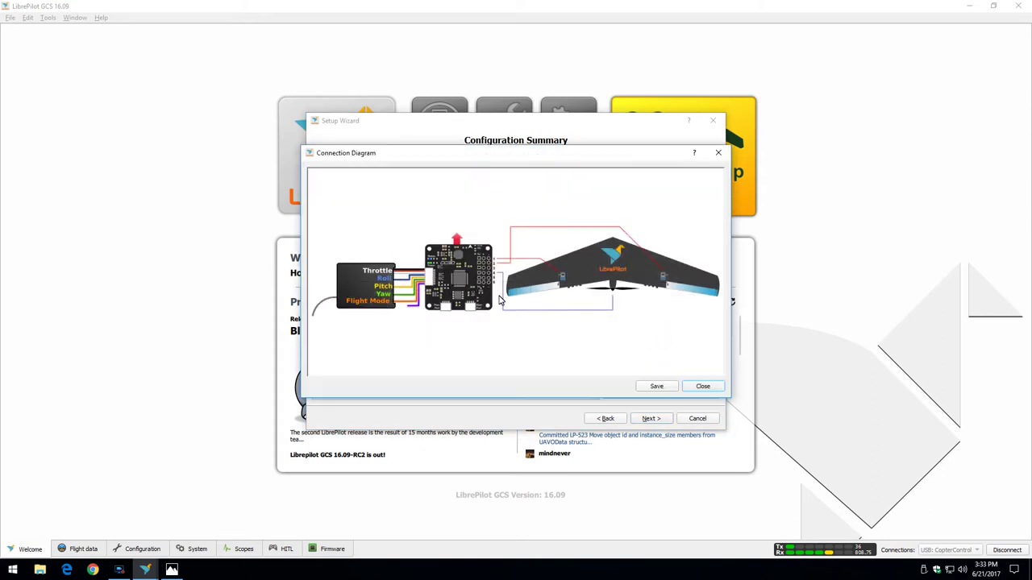
pyautogui.moveTo(590, 146); pyautogui.dragTo(296, 25)
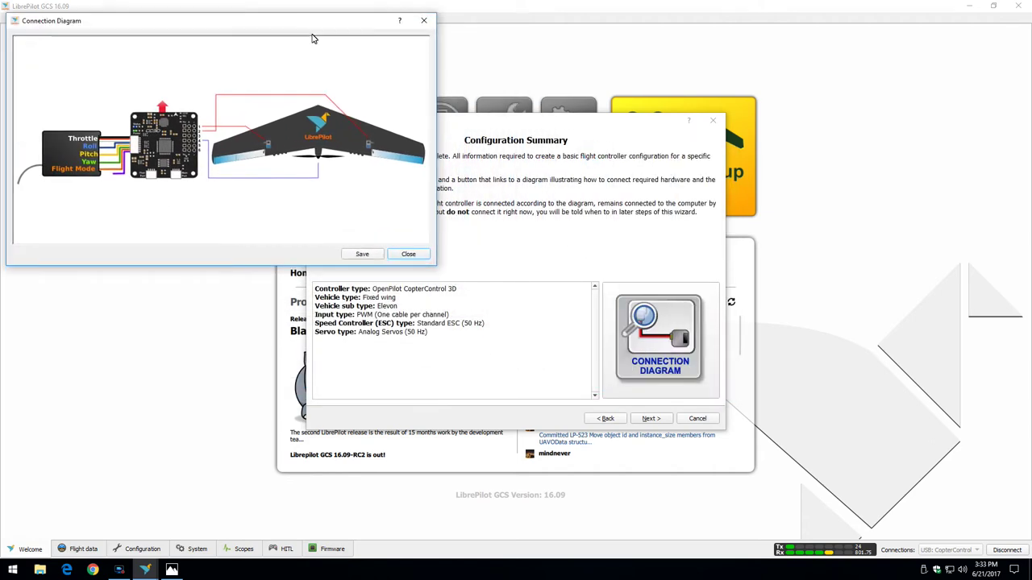
pyautogui.moveTo(433, 268); pyautogui.dragTo(1029, 476)
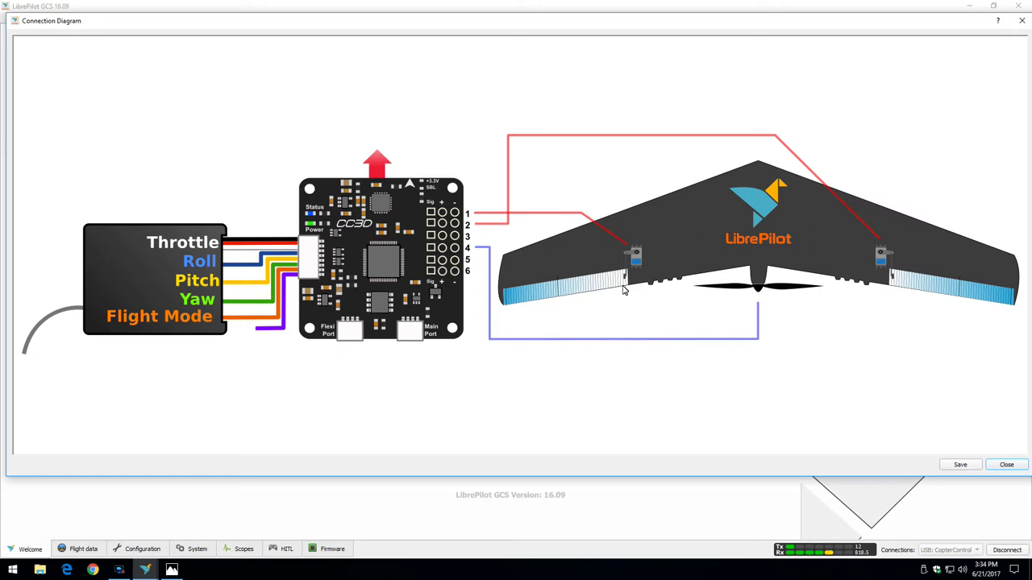
pyautogui.click(1007, 466)
pyautogui.click(657, 419)
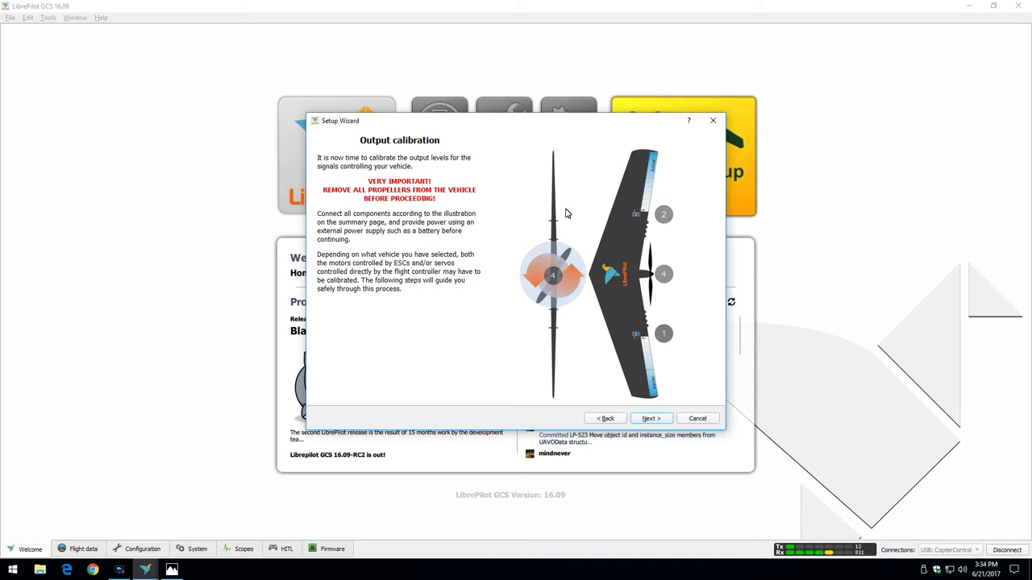
pyautogui.click(651, 420)
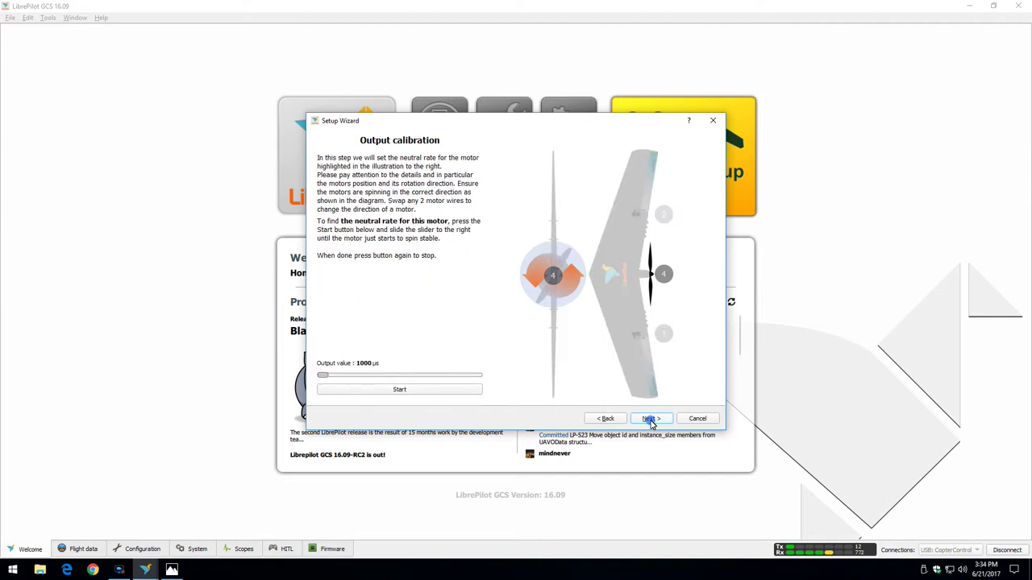
# Step: Run the motor output, raise its neutral rate to 1137 µs, and stop it
pyautogui.click(348, 390)
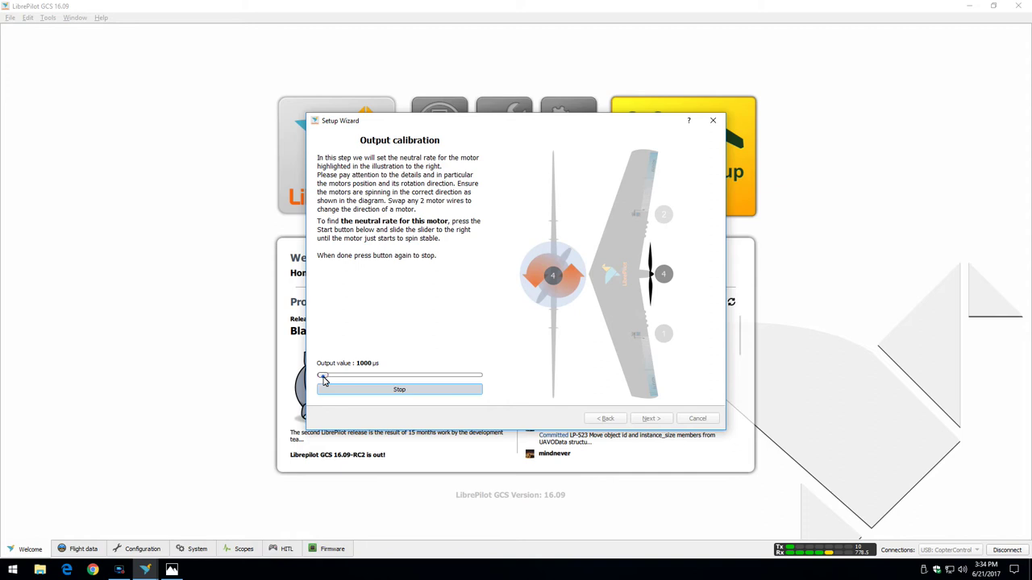
pyautogui.moveTo(324, 381); pyautogui.dragTo(365, 380)
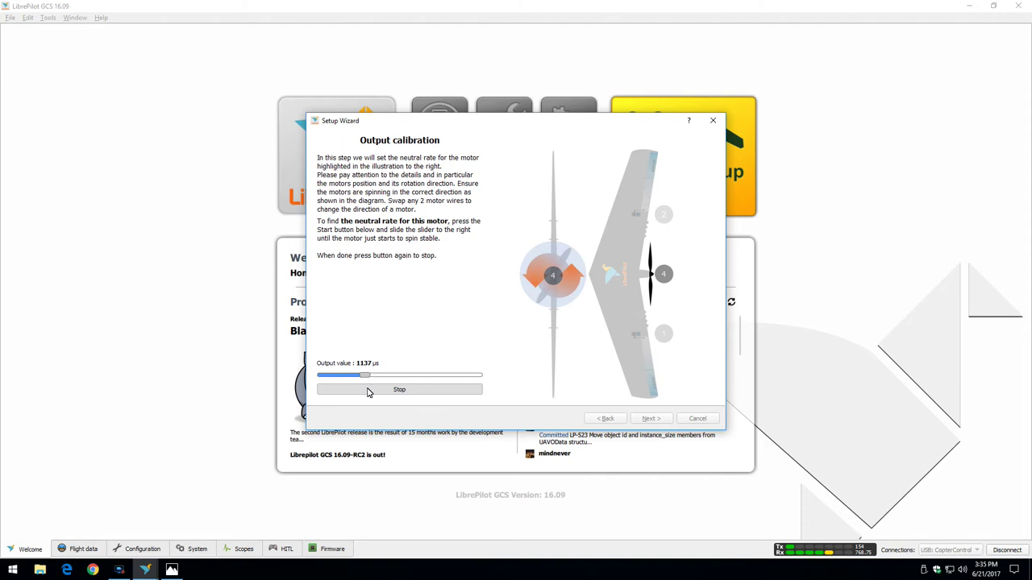
pyautogui.click(368, 391)
pyautogui.click(370, 391)
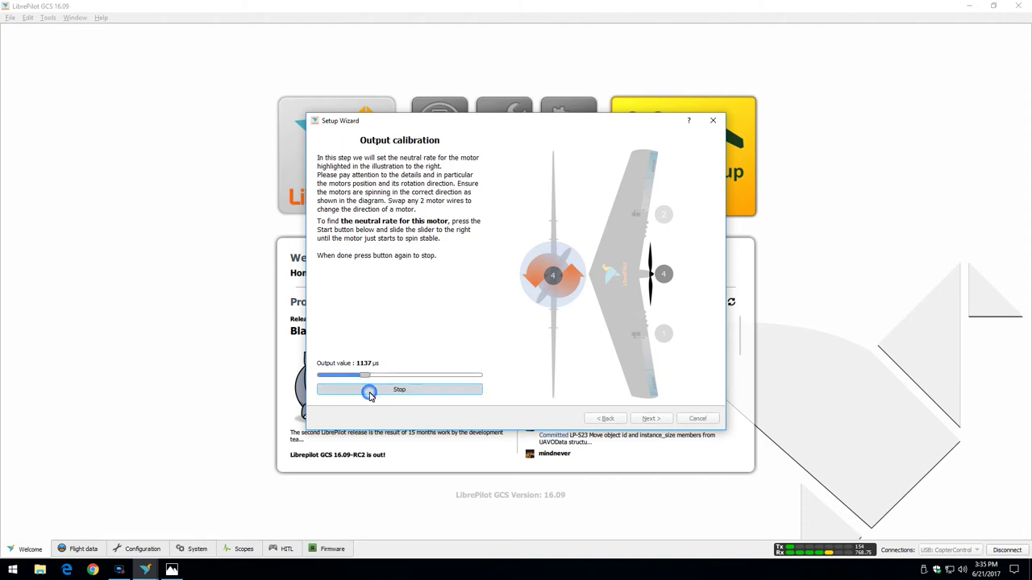
pyautogui.click(370, 391)
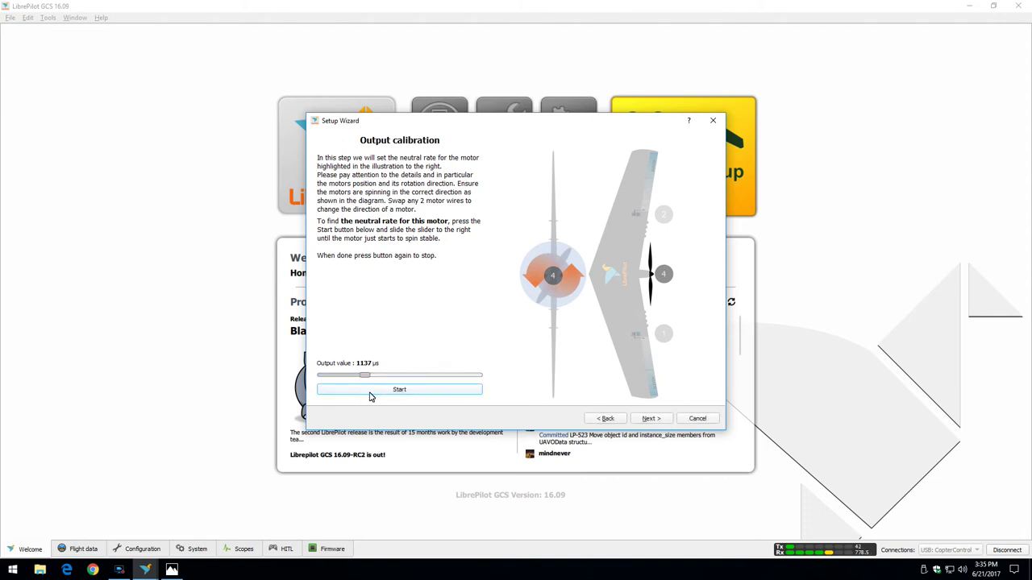
pyautogui.click(651, 419)
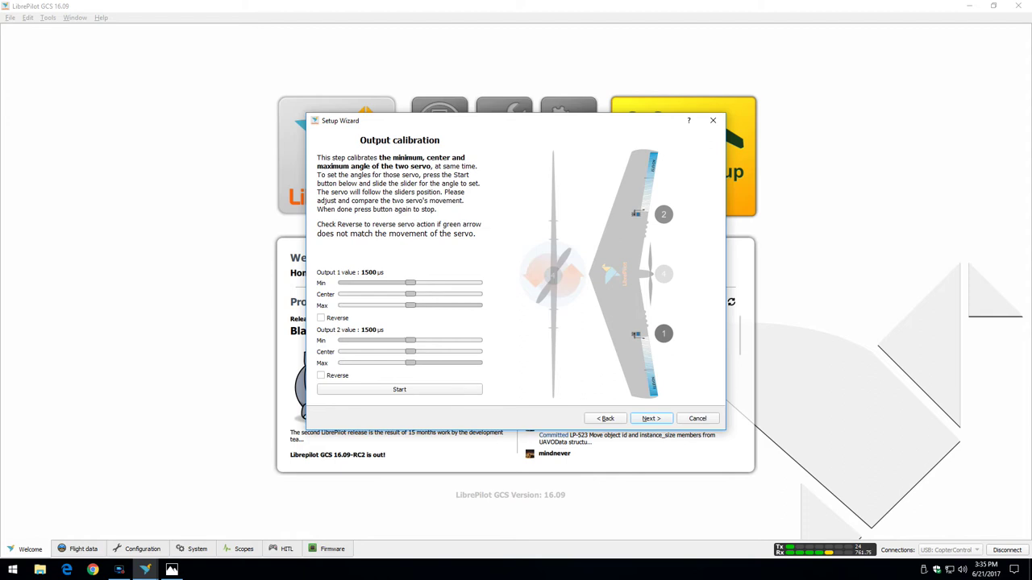
# Step: Start driving the servos and trial-adjust Output 1 minimum and Output 2, ending at 1684 µs
pyautogui.click(380, 392)
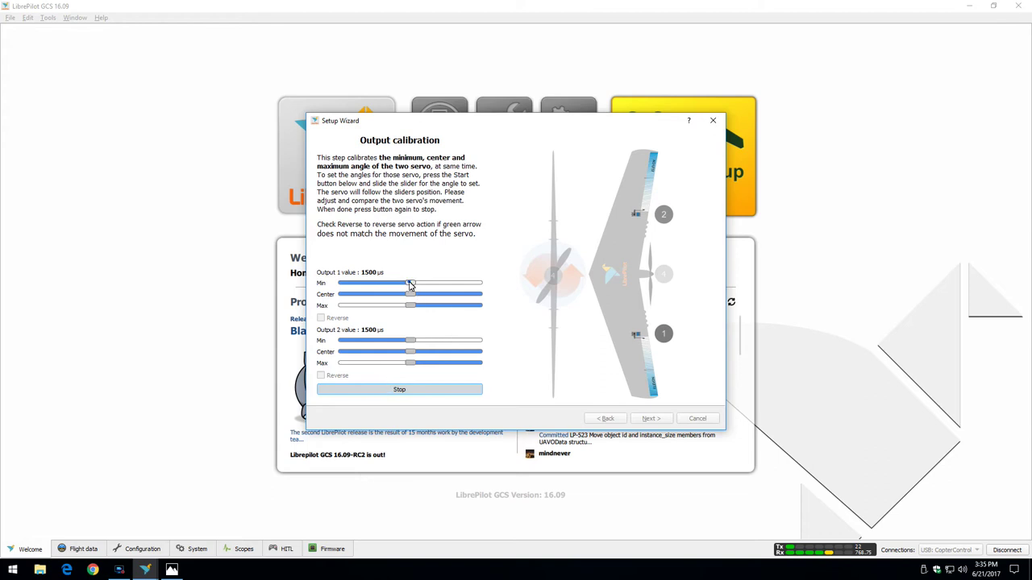
pyautogui.moveTo(409, 282); pyautogui.dragTo(397, 305)
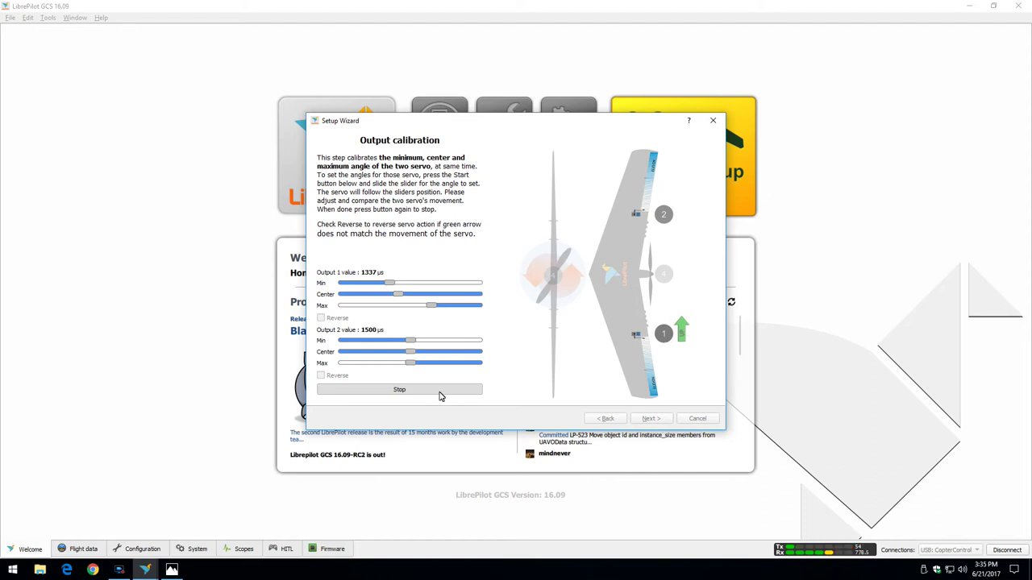
pyautogui.moveTo(411, 352); pyautogui.dragTo(464, 361)
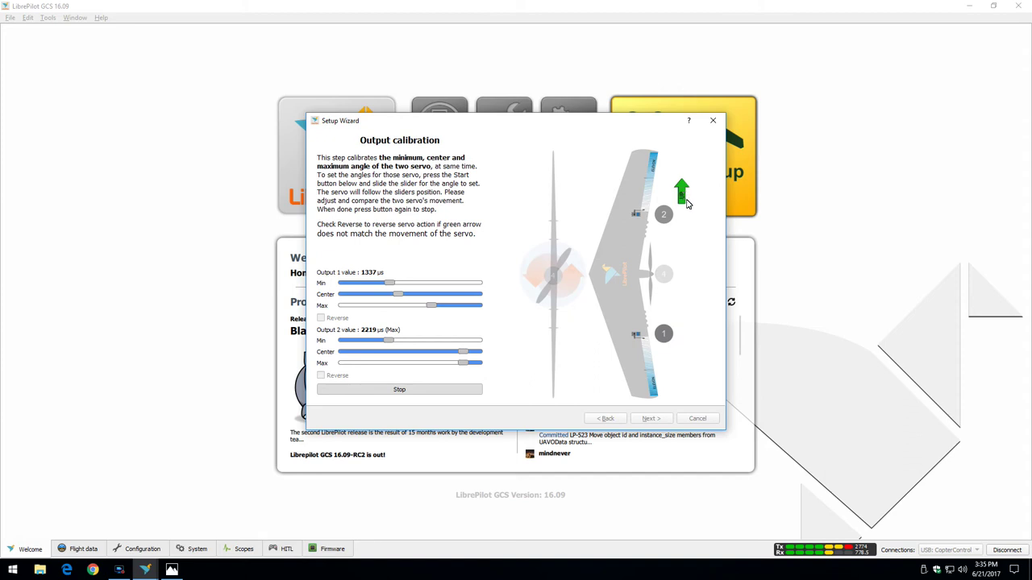
pyautogui.moveTo(463, 352); pyautogui.dragTo(424, 352)
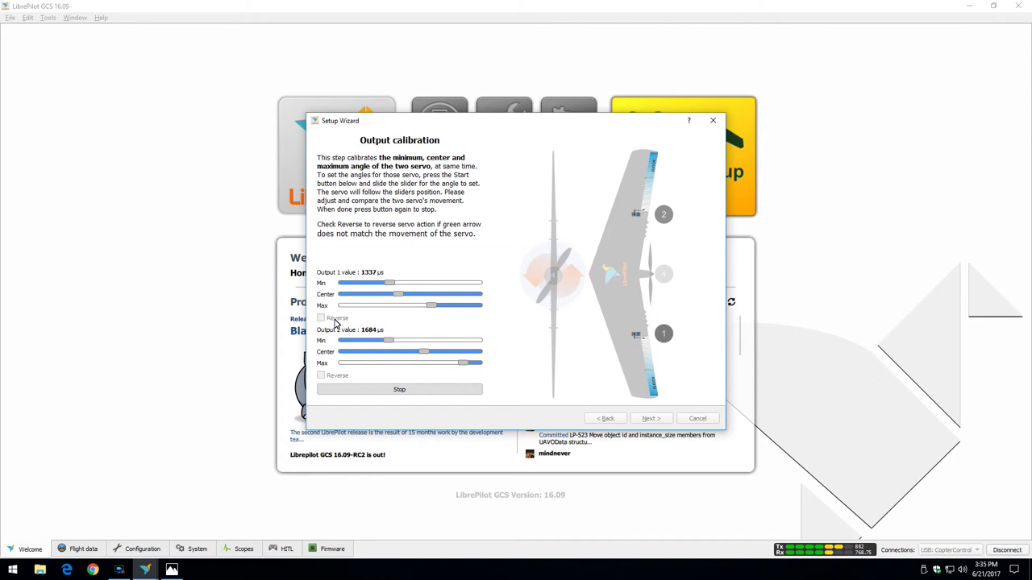
# Step: Stop calibration, reverse Output 2 and Output 1, then restart the calibration
pyautogui.click(371, 392)
pyautogui.click(337, 376)
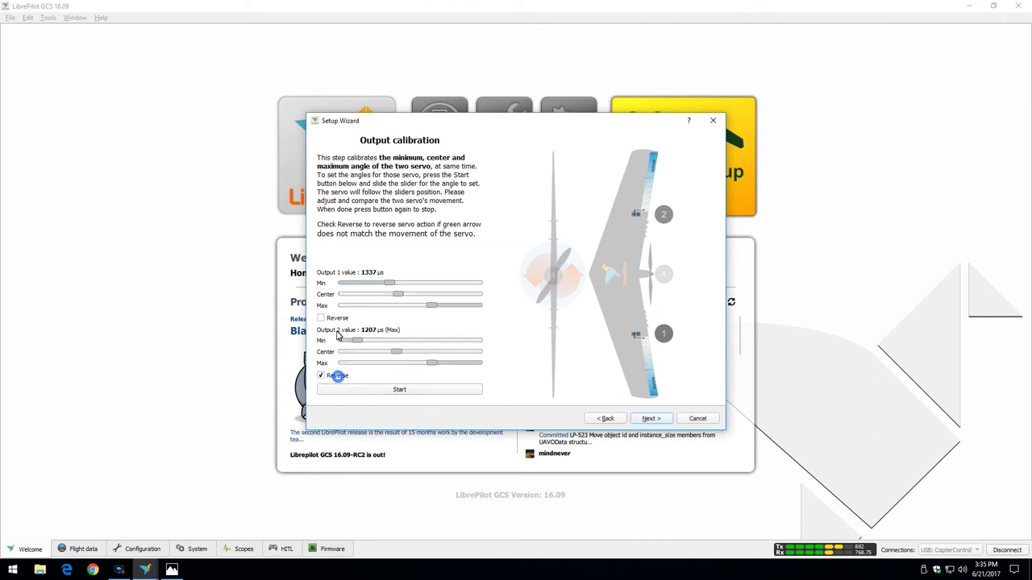
pyautogui.click(337, 318)
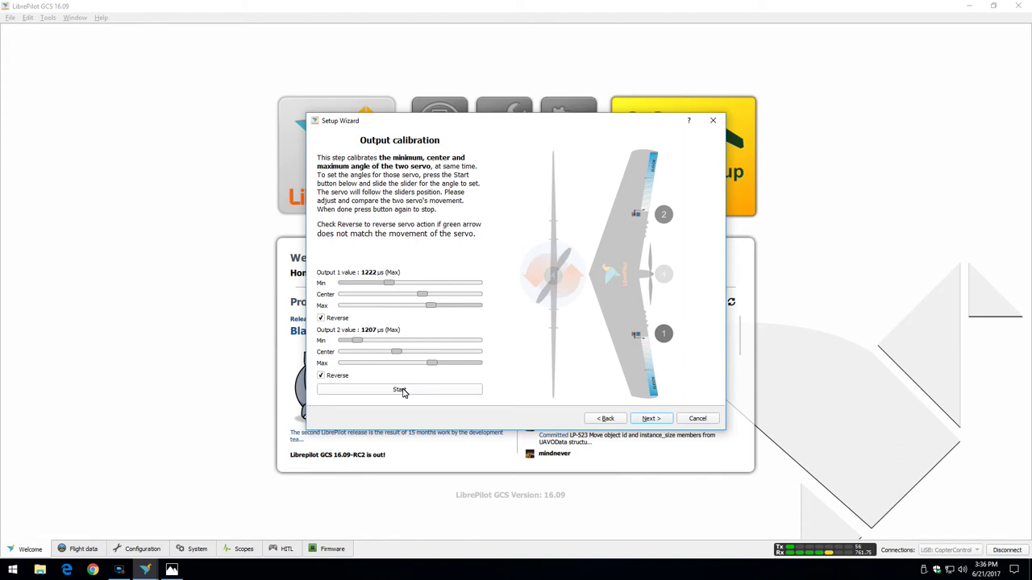
pyautogui.click(401, 390)
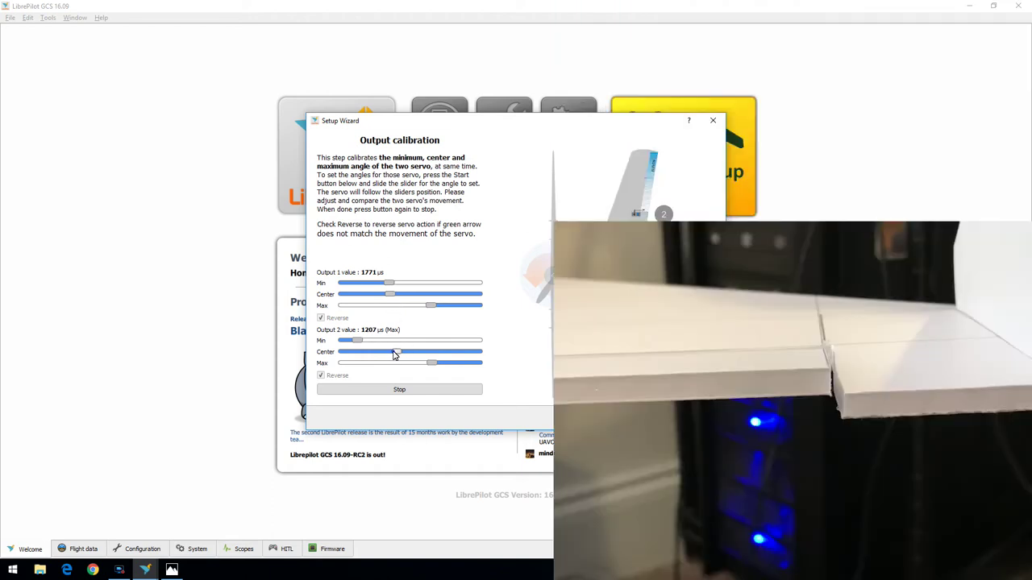
# Step: Set Output 2 center to 1301 µs and Output 1 minimum to 2118 µs
pyautogui.moveTo(395, 355); pyautogui.dragTo(423, 354)
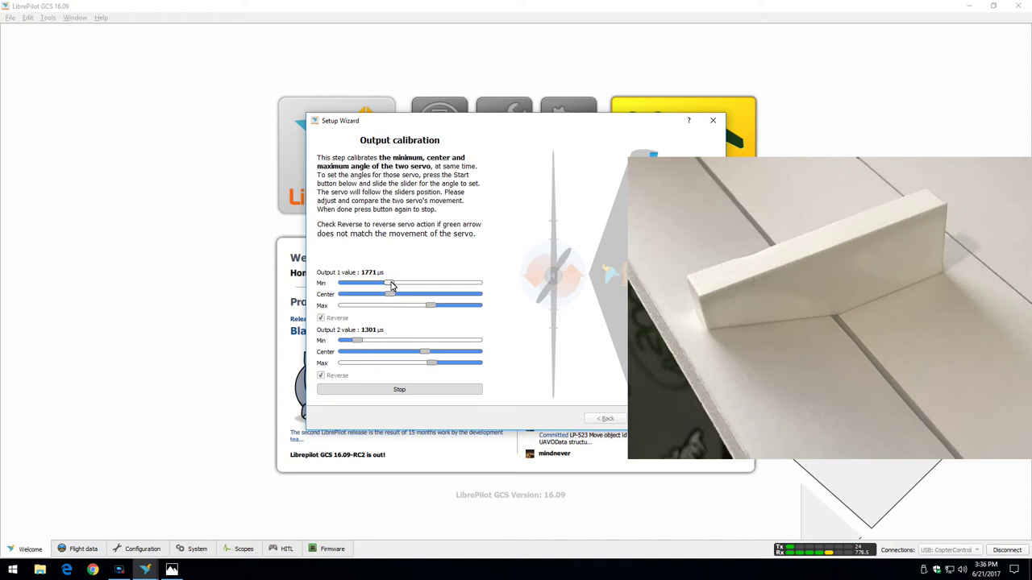
pyautogui.moveTo(388, 284); pyautogui.dragTo(378, 292)
pyautogui.moveTo(378, 292); pyautogui.dragTo(365, 297)
# Step: Set Output 2 max 1099 µs, Output 1 max 1402 µs, Output 2 min 2002 µs, then stop calibration
pyautogui.moveTo(436, 366); pyautogui.dragTo(466, 362)
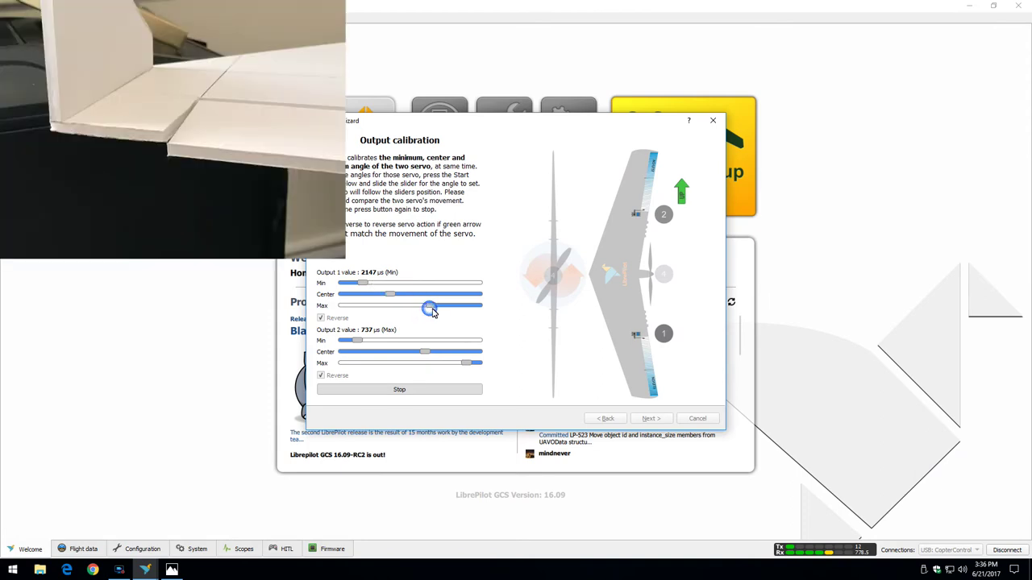
pyautogui.moveTo(431, 309); pyautogui.dragTo(416, 314)
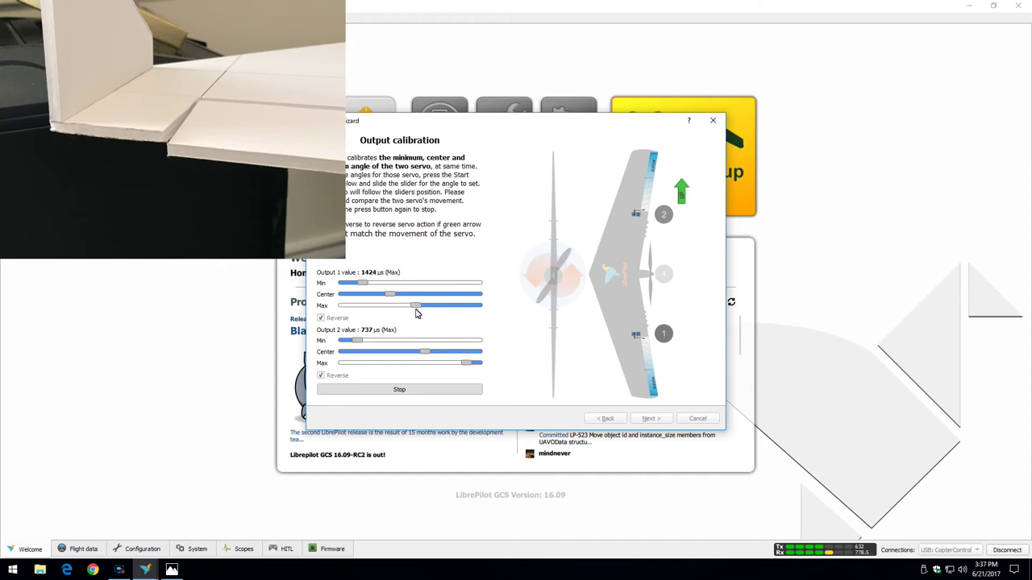
pyautogui.moveTo(360, 341); pyautogui.dragTo(396, 342)
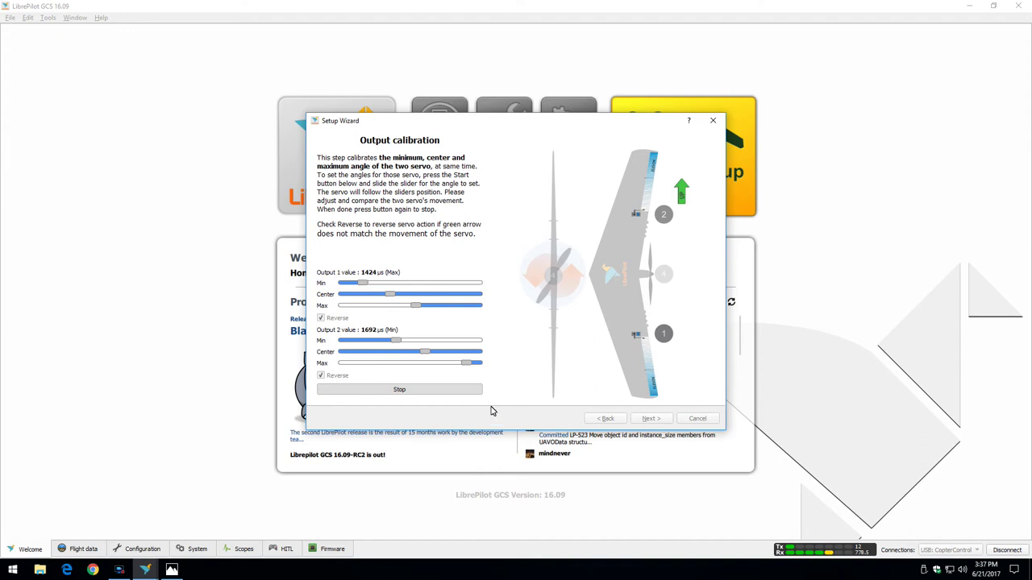
pyautogui.click(425, 391)
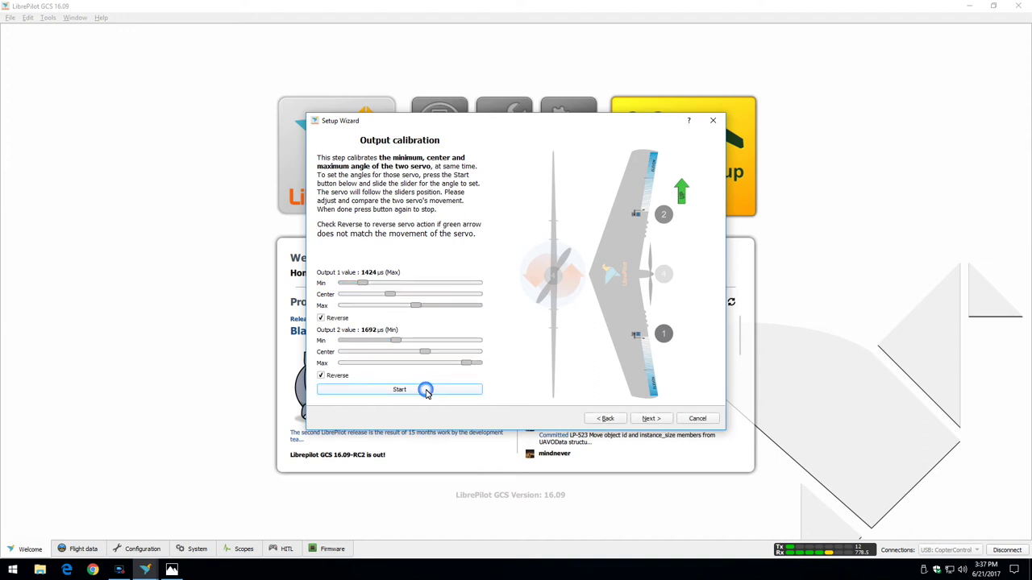
pyautogui.click(651, 419)
# Step: Compare the SoniModel Mako and Toro900 tuning presets
pyautogui.click(345, 185)
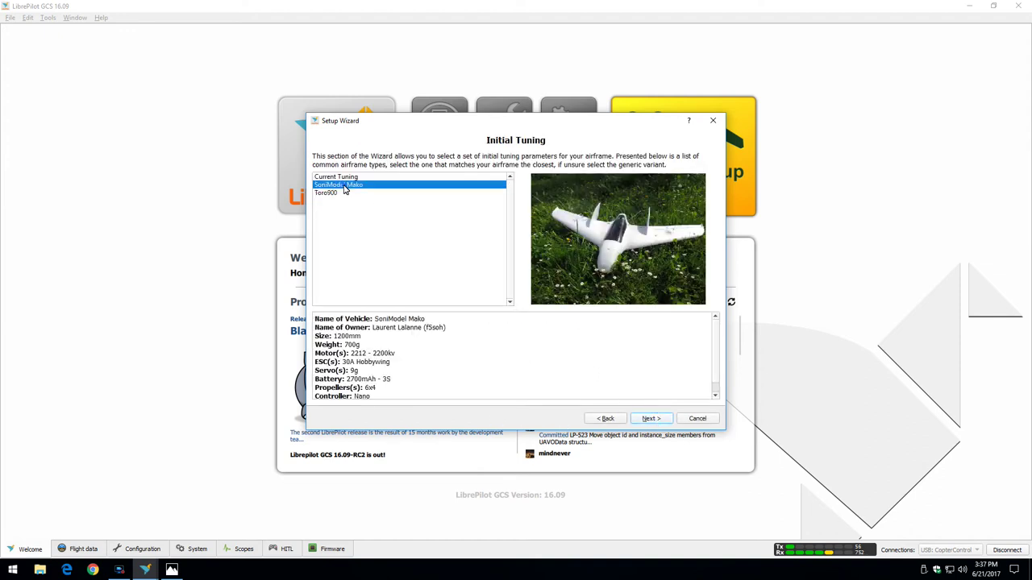
pyautogui.click(331, 193)
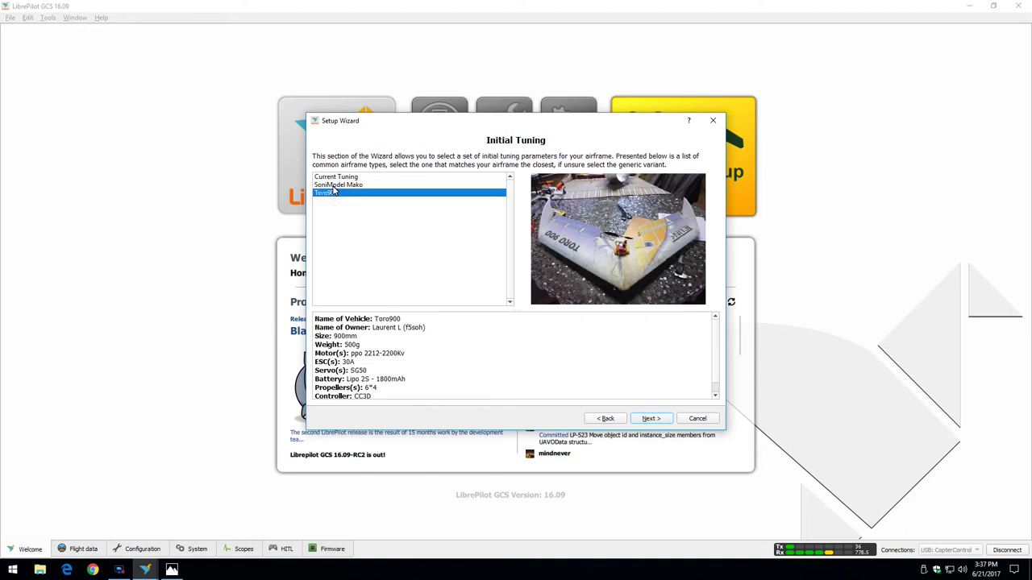
pyautogui.click(331, 186)
pyautogui.click(329, 194)
pyautogui.click(334, 185)
pyautogui.click(336, 193)
pyautogui.click(337, 186)
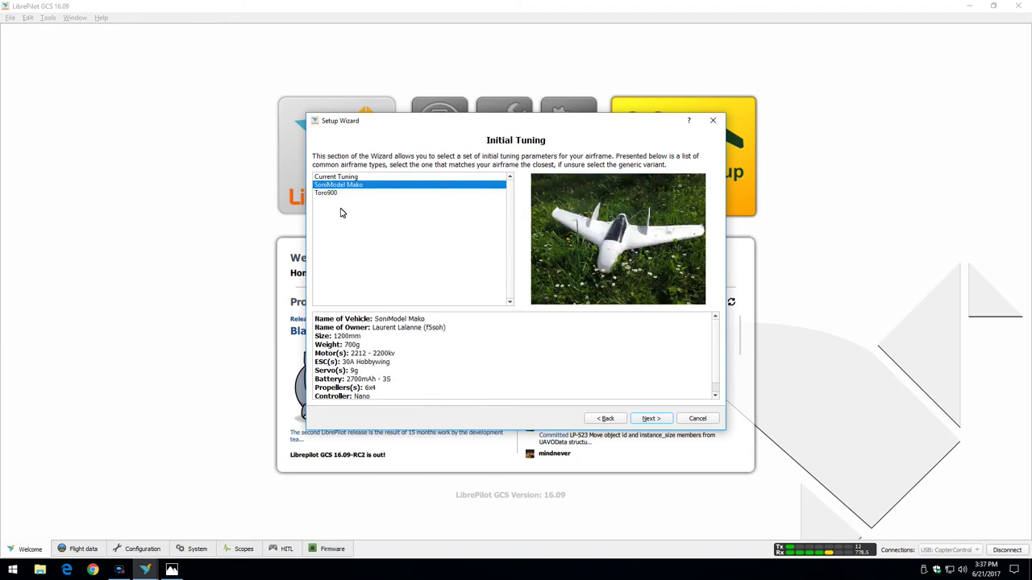
# Step: Keep the controller's Current Tuning and save the configuration to the flight controller
pyautogui.click(348, 177)
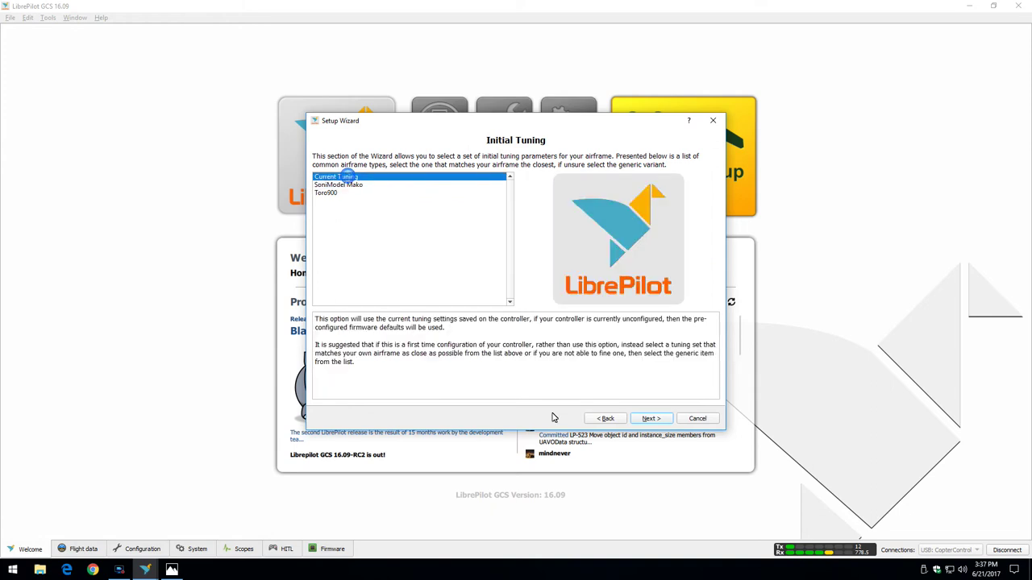
pyautogui.click(645, 420)
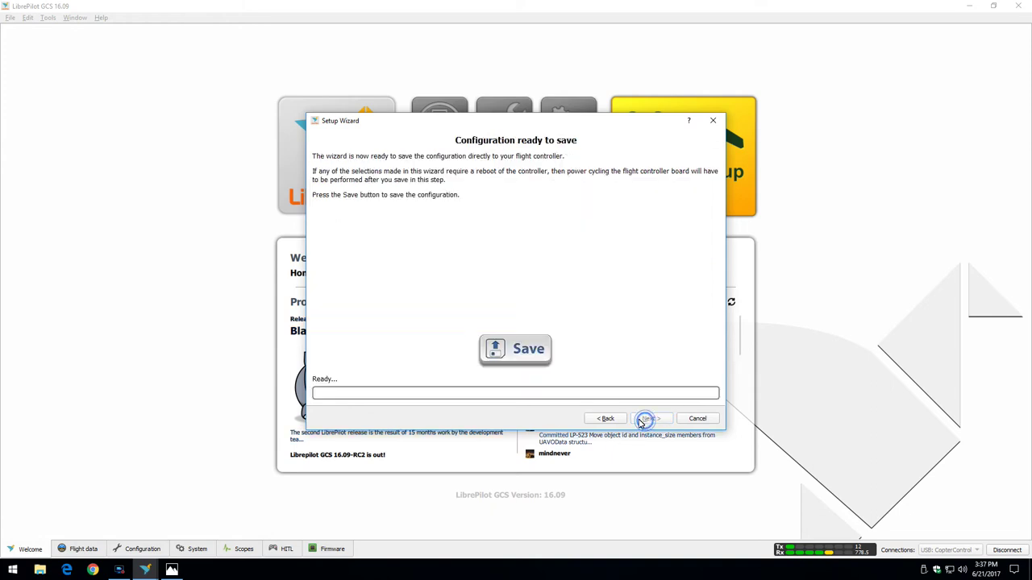
pyautogui.click(528, 351)
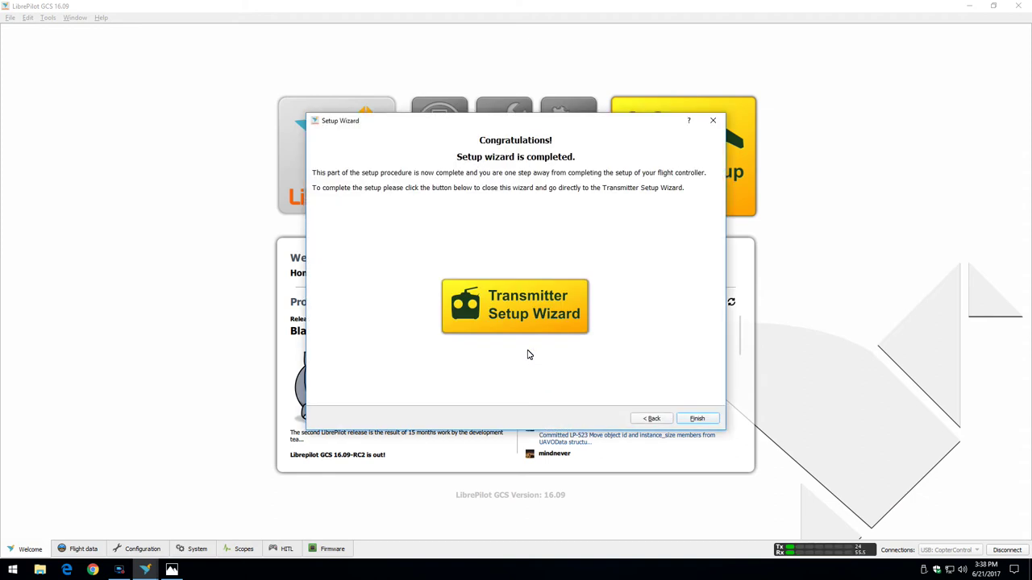
# Step: Start the transmitter wizard, acknowledge the arming notice, and accept Acro type and Mode 2 layout
pyautogui.click(534, 315)
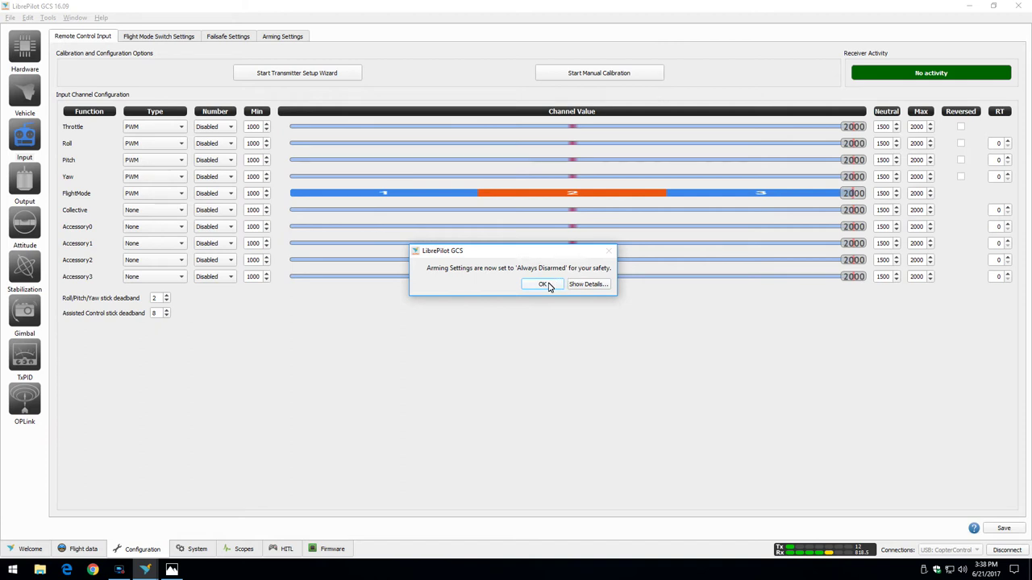
pyautogui.click(544, 284)
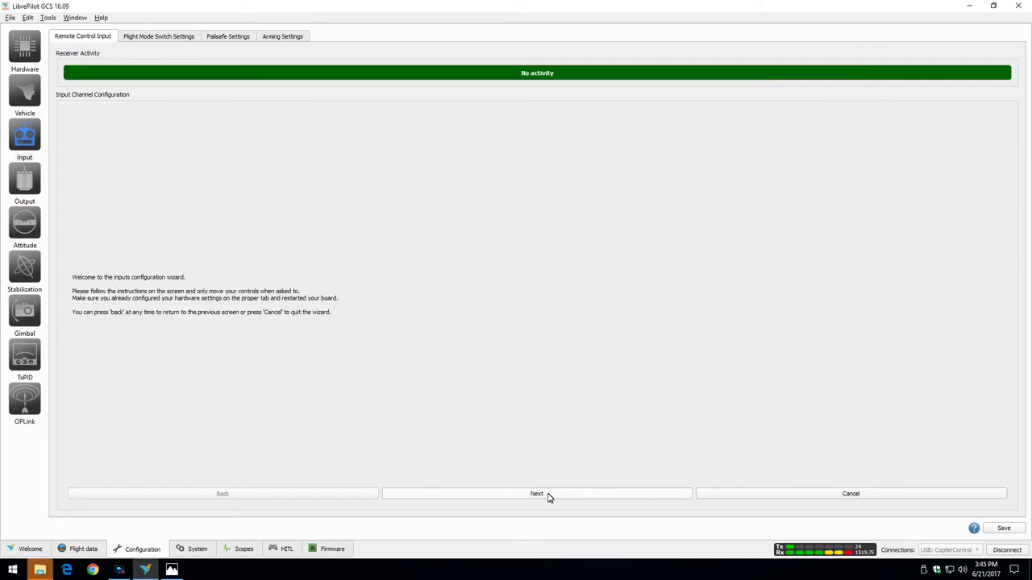
pyautogui.click(548, 497)
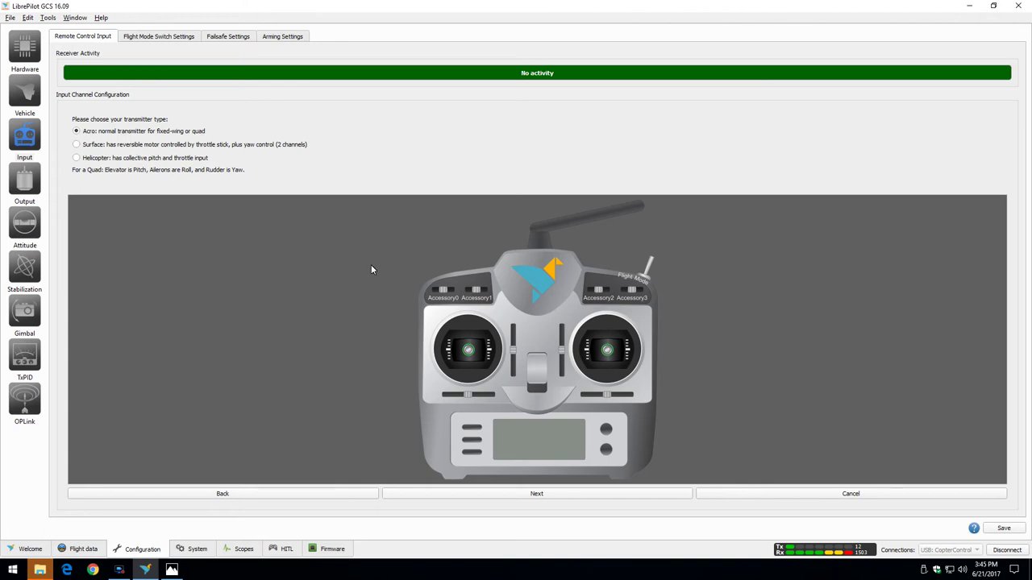
pyautogui.click(548, 497)
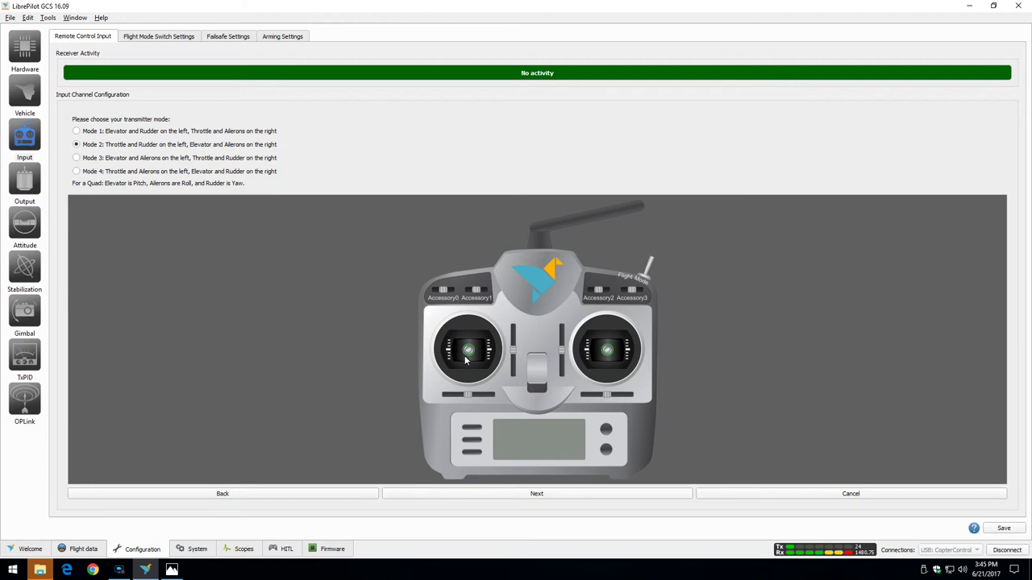
pyautogui.click(504, 495)
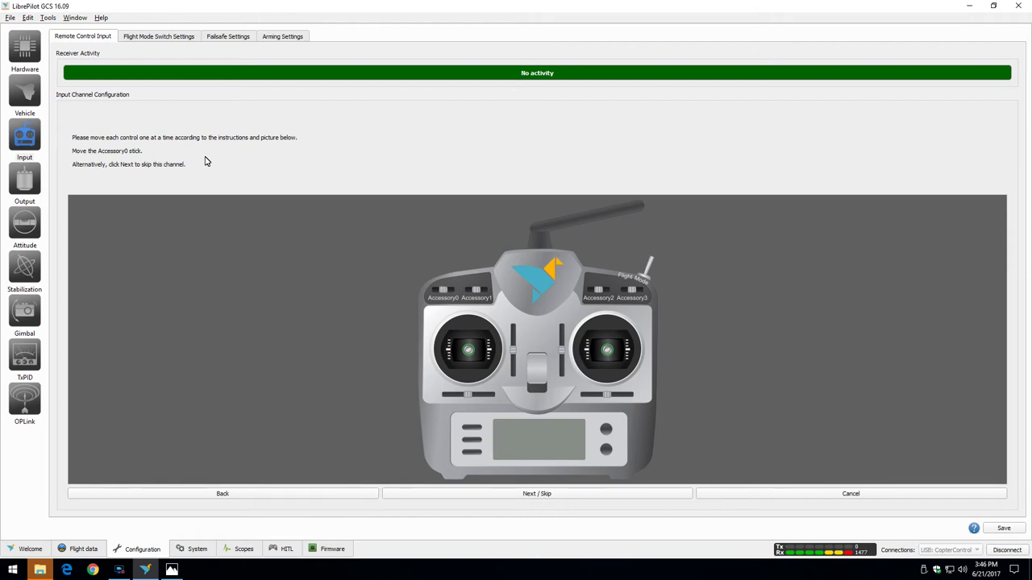
# Step: Skip channels Accessory0 through Accessory3 and confirm the controls are centred
pyautogui.click(560, 495)
pyautogui.click(514, 495)
pyautogui.click(533, 500)
pyautogui.click(534, 494)
pyautogui.click(604, 493)
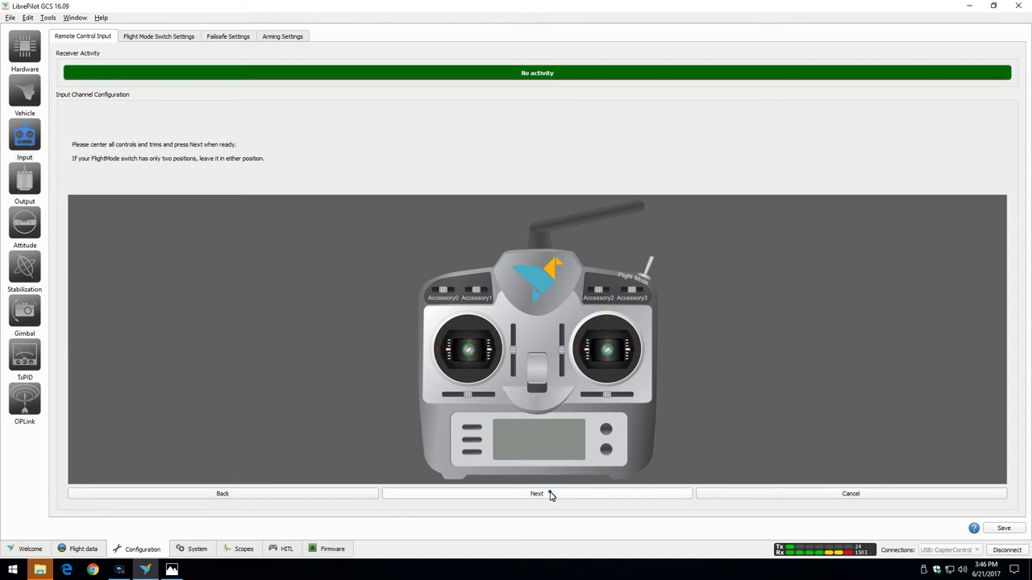
pyautogui.click(551, 494)
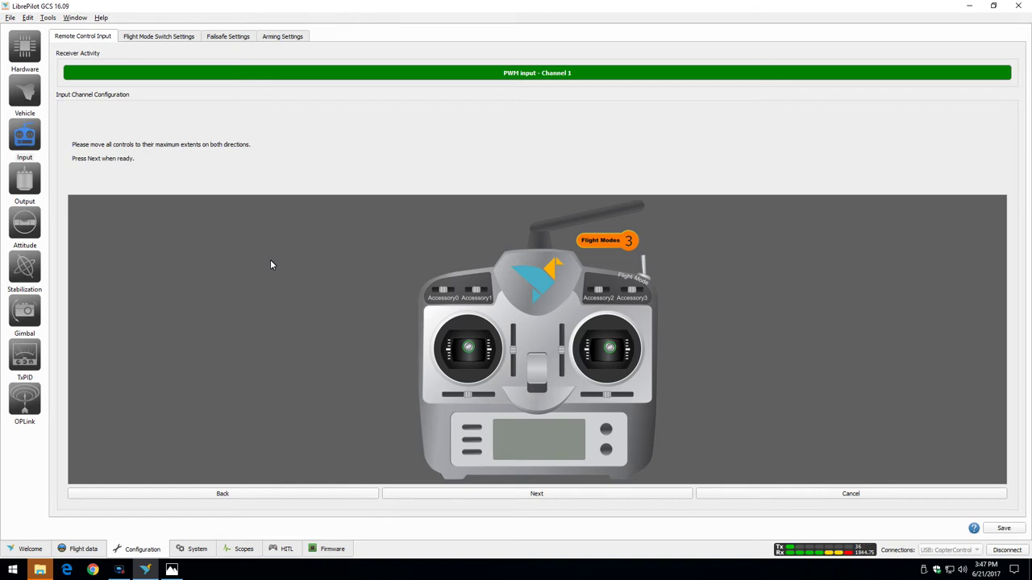
# Step: Confirm full stick travel, leave Throttle, Roll, Pitch and Yaw uninverted after rechecking, and finish
pyautogui.click(528, 494)
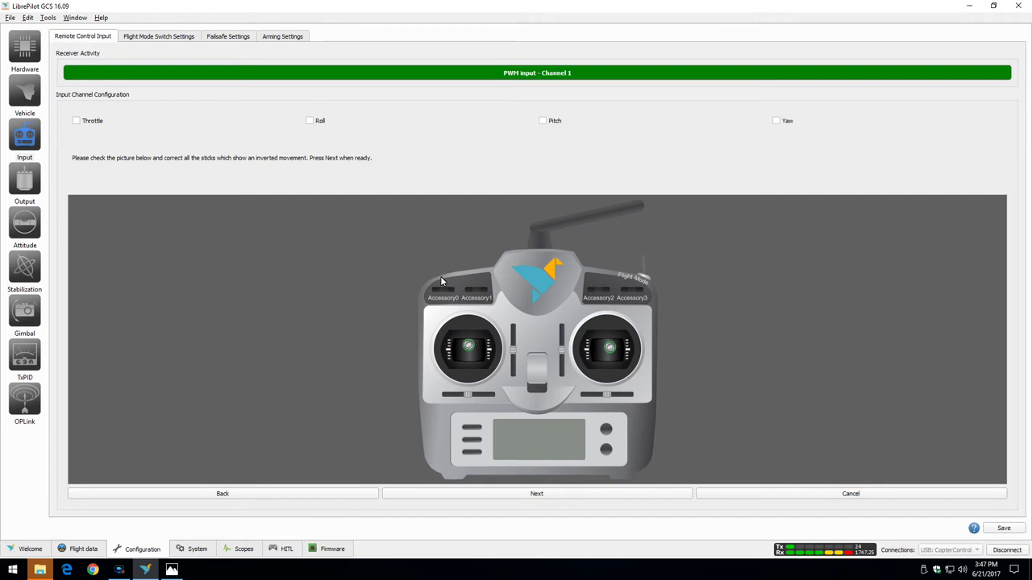
pyautogui.click(539, 494)
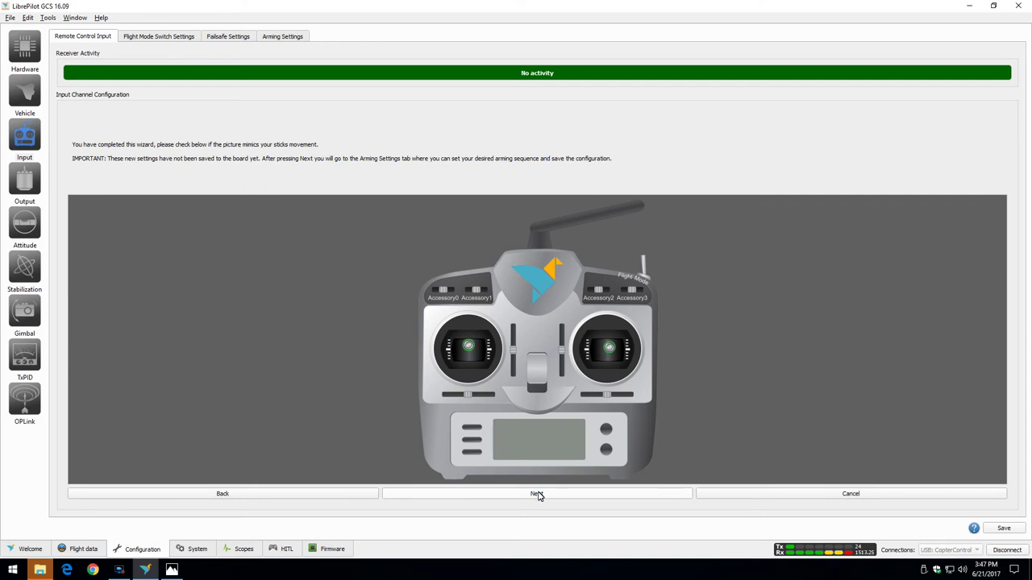
pyautogui.click(346, 495)
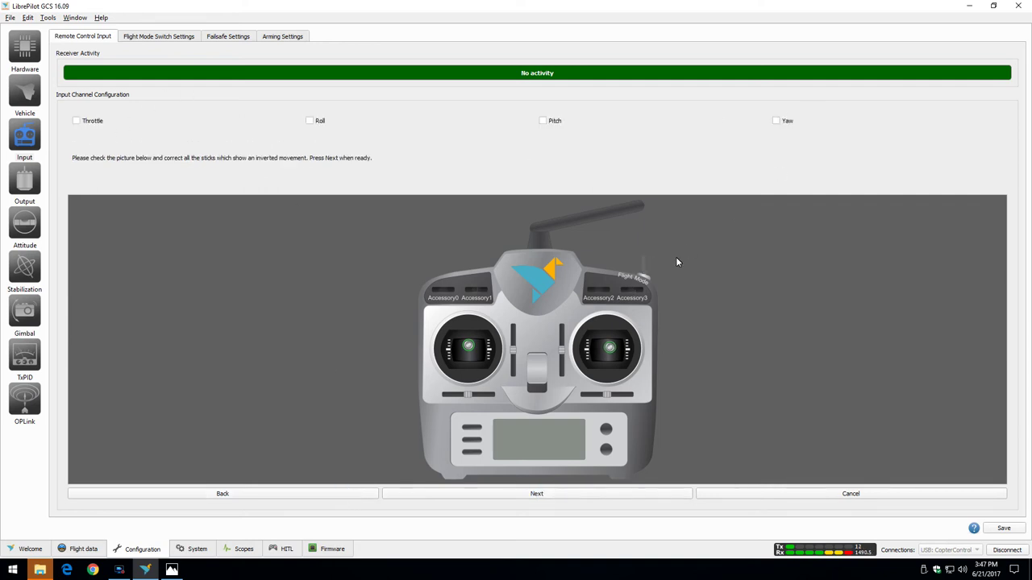
pyautogui.click(548, 500)
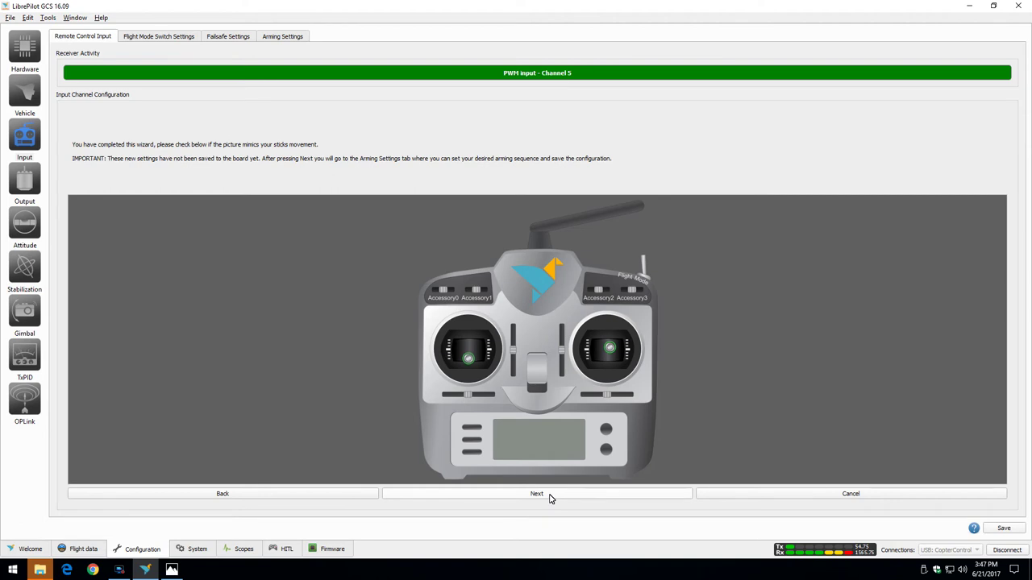
pyautogui.click(551, 496)
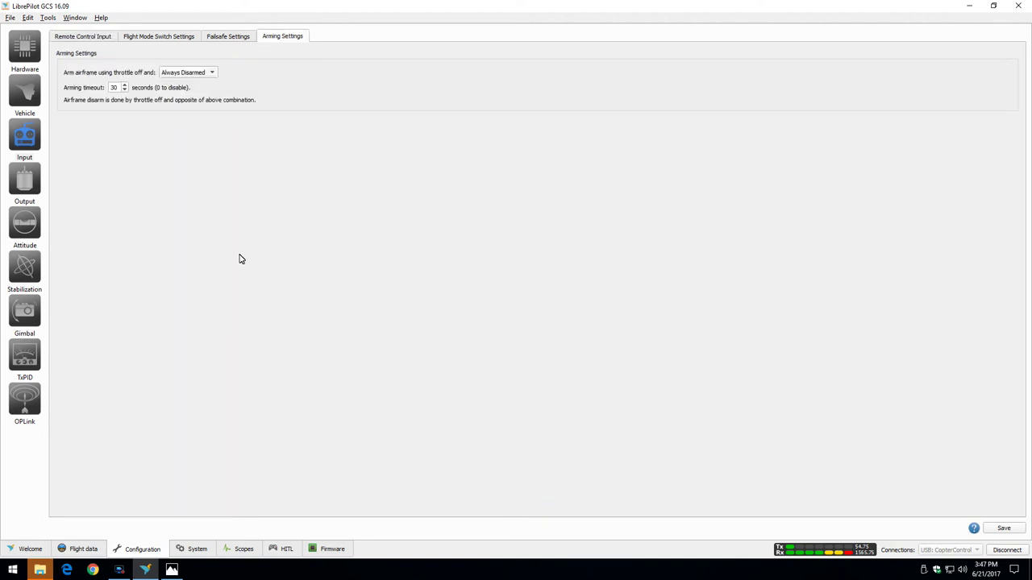
# Step: Set arming to throttle off plus Yaw Right with arming timeout 0, and save
pyautogui.click(213, 74)
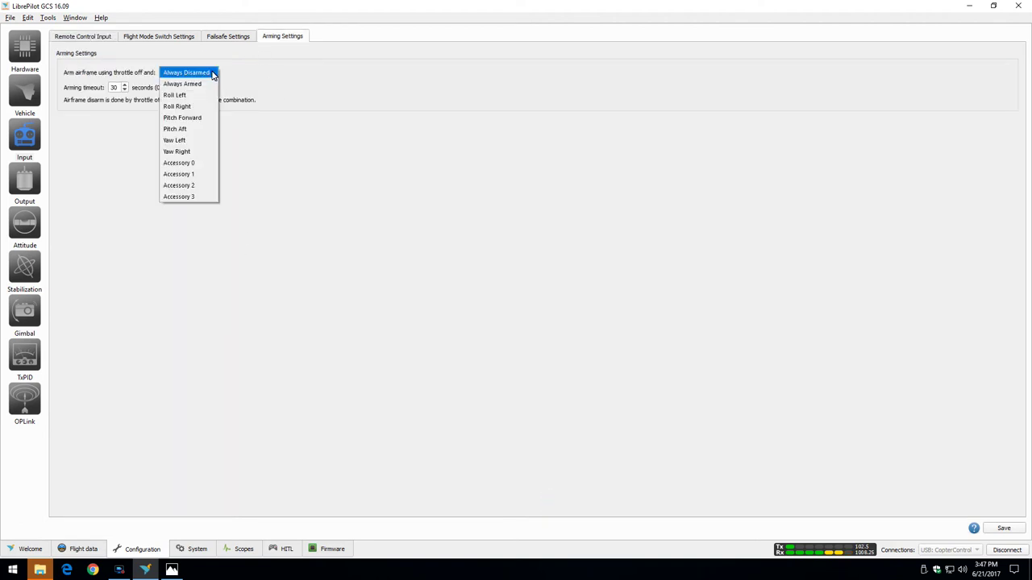
pyautogui.click(200, 153)
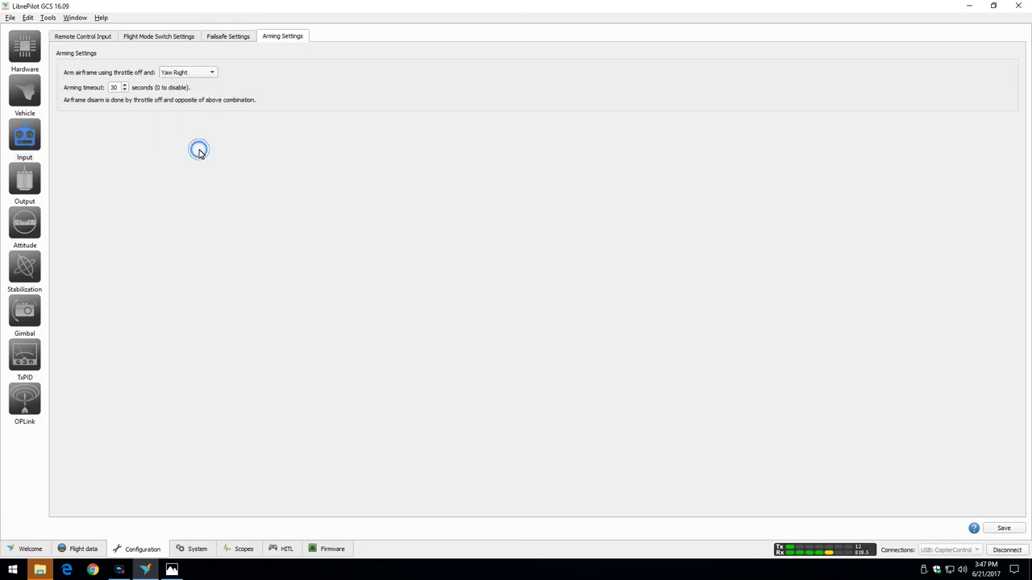
pyautogui.doubleClick(114, 88)
pyautogui.write('36')
pyautogui.press('BackSpace')
pyautogui.press('Delete')
pyautogui.write('0')
pyautogui.click(1005, 529)
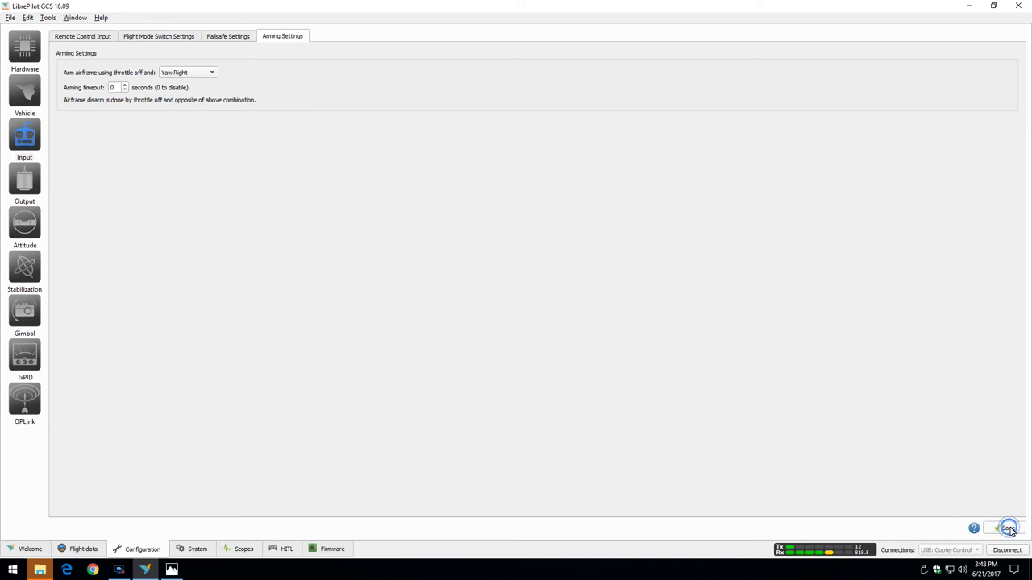
pyautogui.click(184, 37)
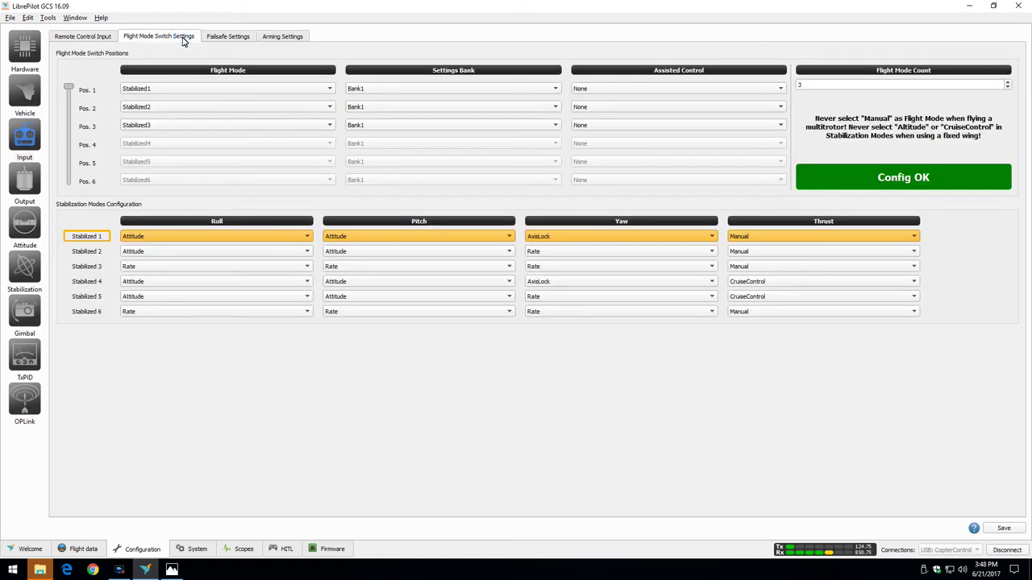
pyautogui.click(229, 36)
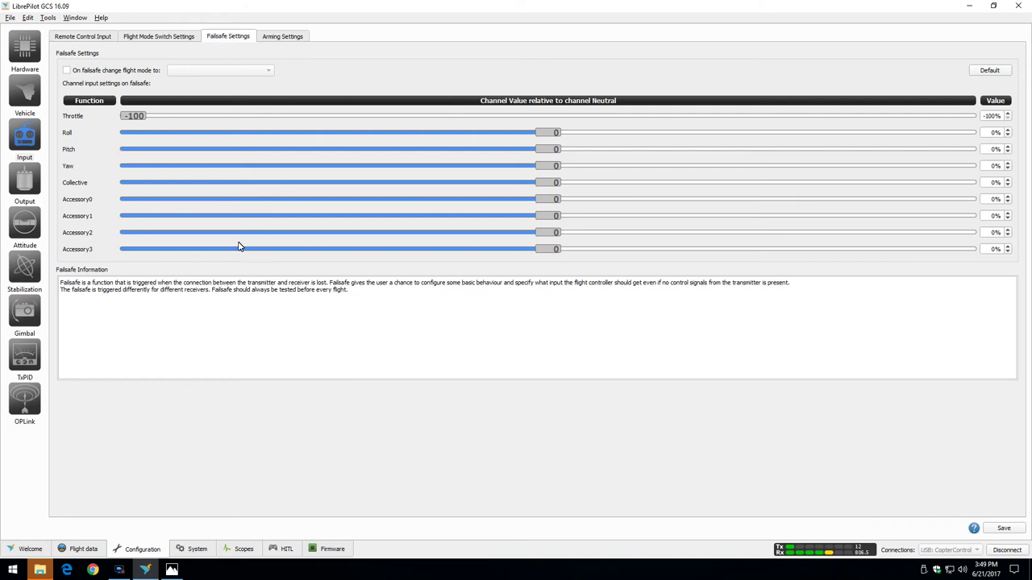
pyautogui.click(167, 36)
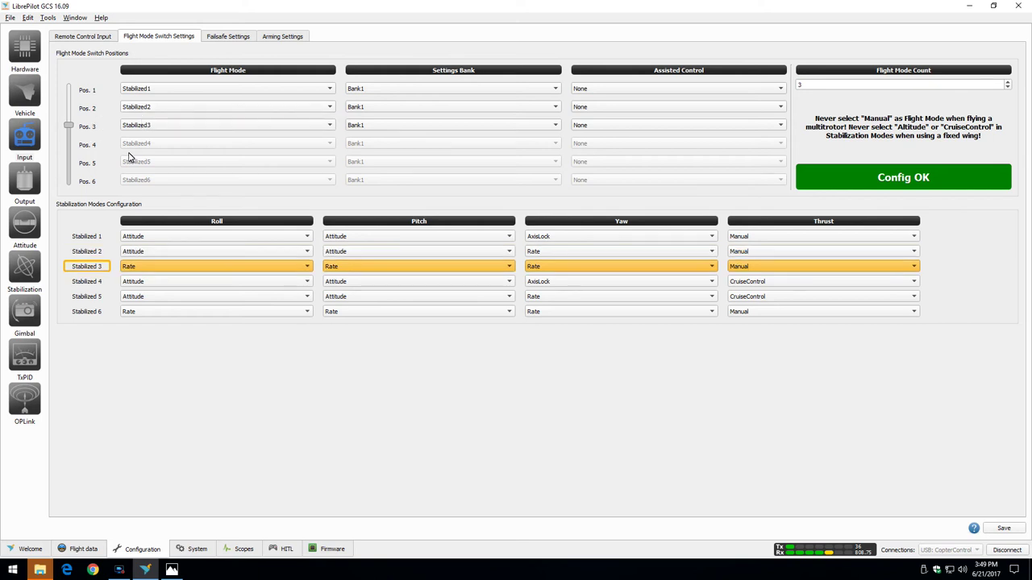
# Step: Set Stabilized 1 roll, pitch and yaw to Manual
pyautogui.click(305, 236)
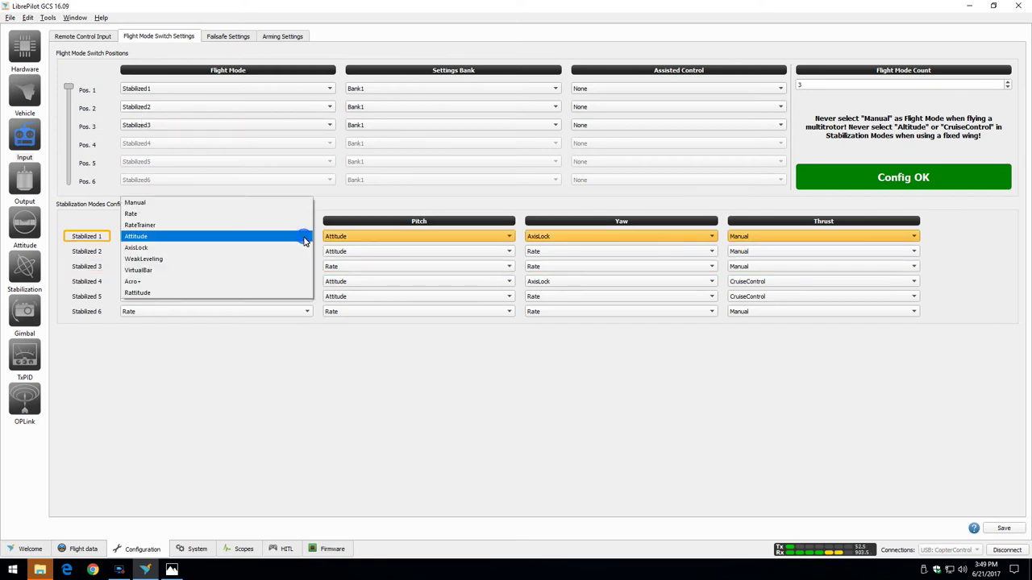
pyautogui.click(285, 202)
pyautogui.click(384, 236)
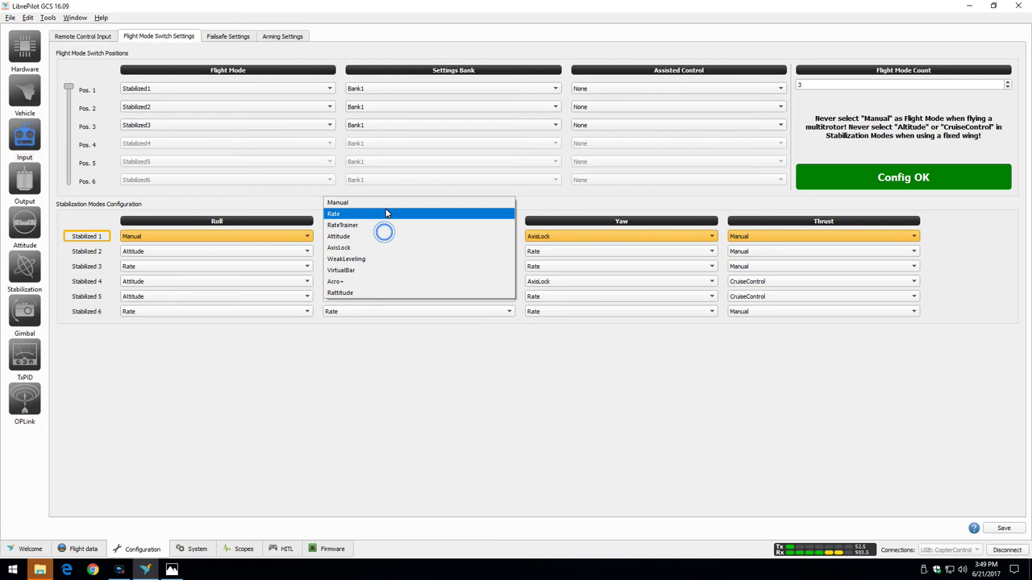
pyautogui.click(386, 203)
pyautogui.click(606, 239)
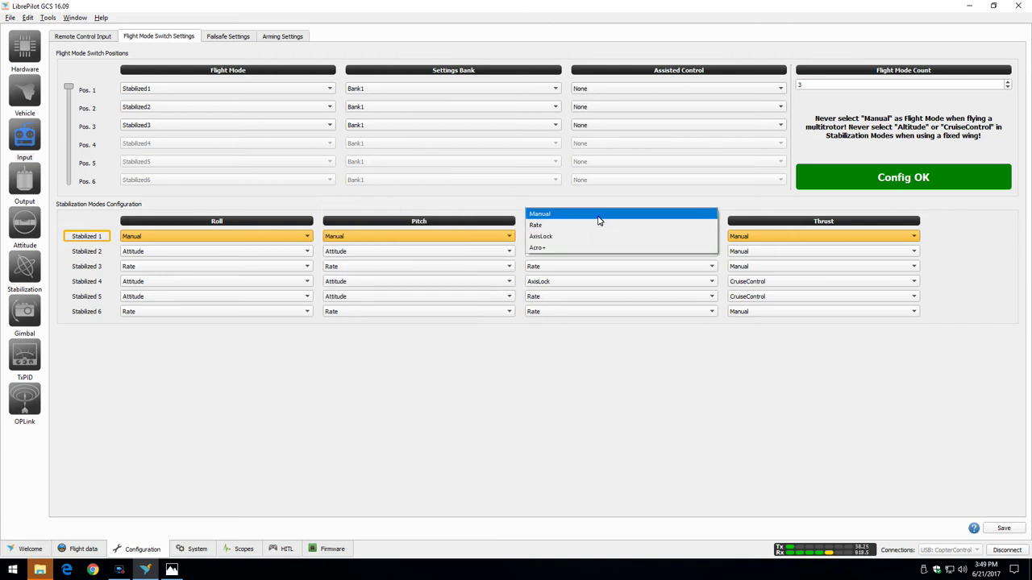
pyautogui.click(598, 215)
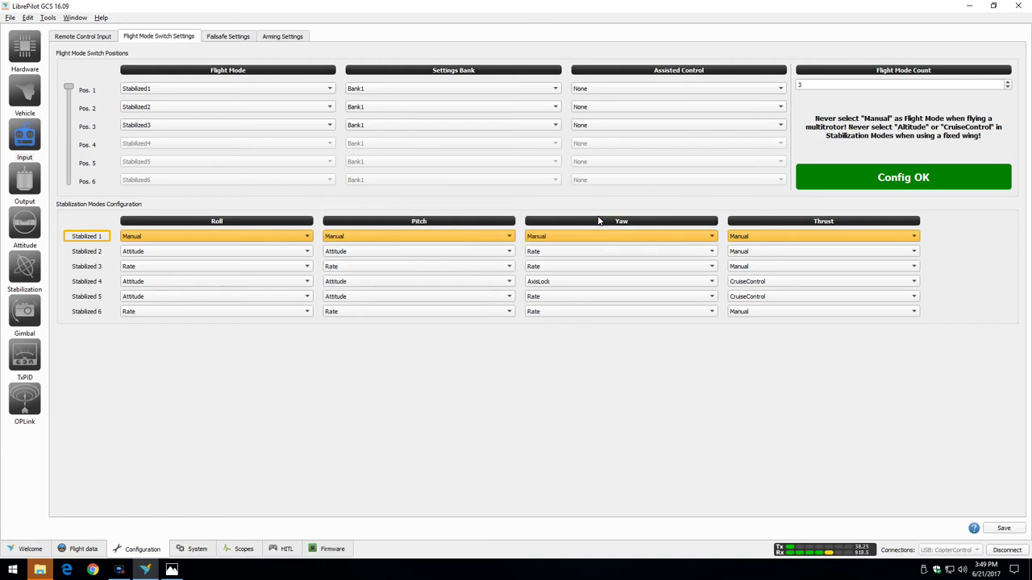
# Step: Set Stabilized 2 to Rate roll, Rate pitch and Manual yaw
pyautogui.click(284, 256)
pyautogui.click(264, 233)
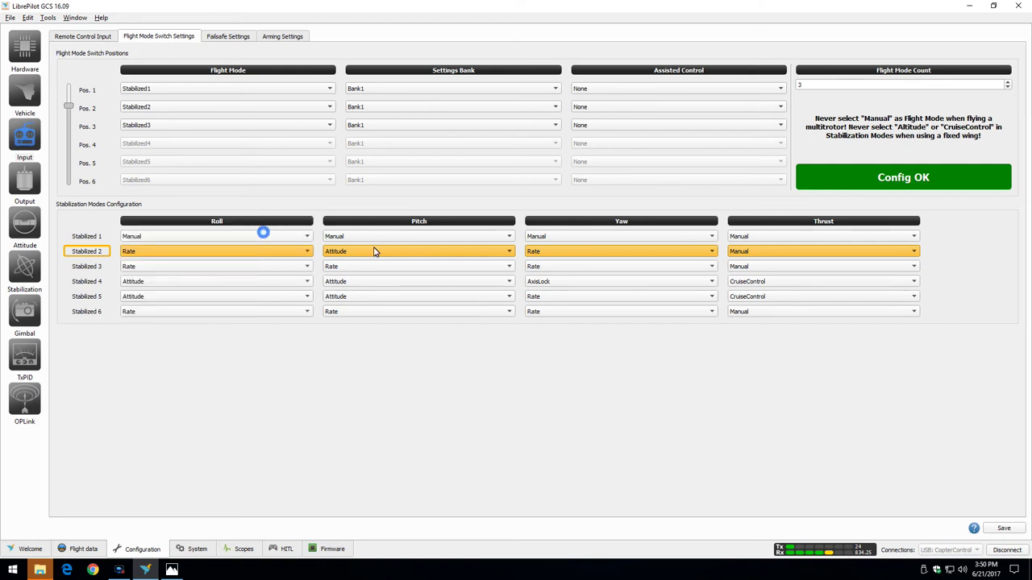
pyautogui.click(374, 253)
pyautogui.click(394, 232)
pyautogui.click(582, 255)
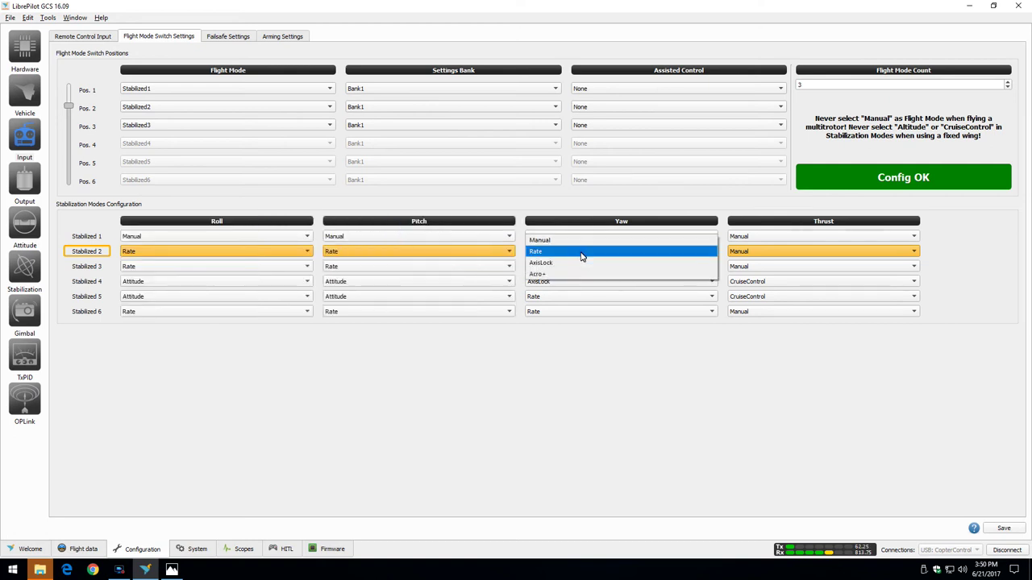
pyautogui.click(581, 255)
pyautogui.click(582, 254)
pyautogui.click(580, 239)
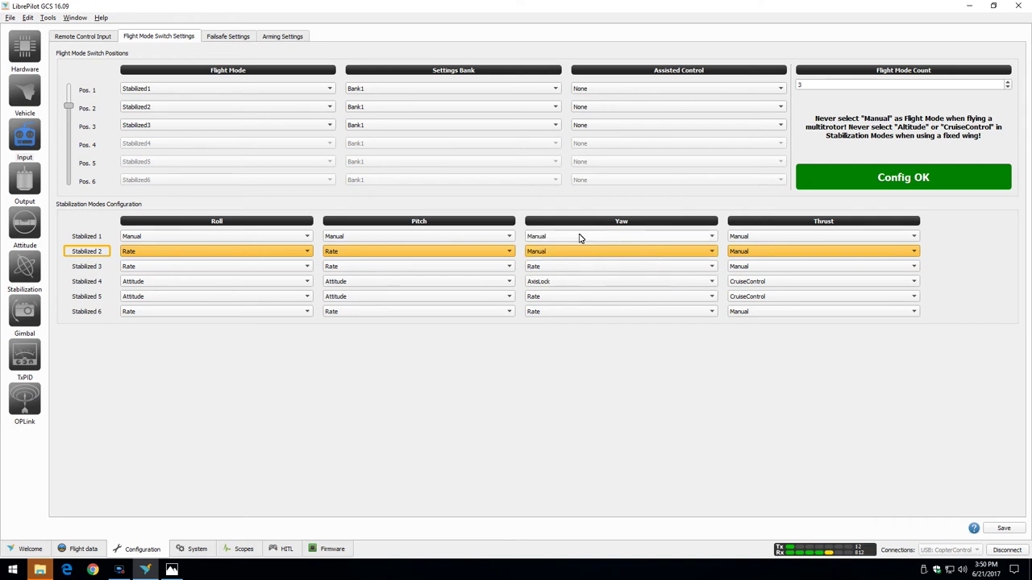
# Step: Set Stabilized 3 to Attitude roll, Attitude pitch and Manual yaw, and save the modes
pyautogui.click(586, 267)
pyautogui.click(584, 258)
pyautogui.click(292, 271)
pyautogui.click(274, 291)
pyautogui.click(352, 268)
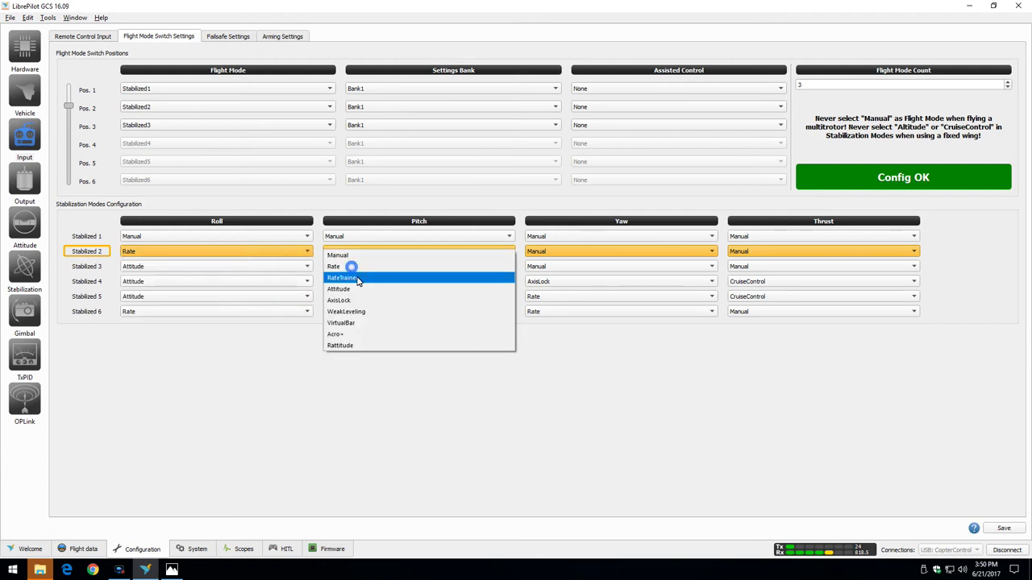
pyautogui.click(369, 287)
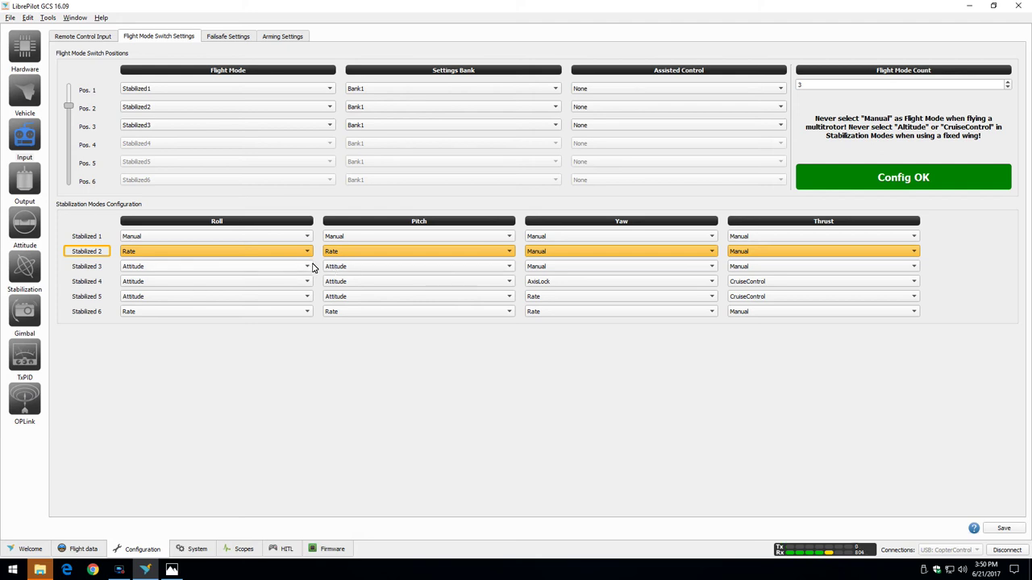
pyautogui.click(1006, 529)
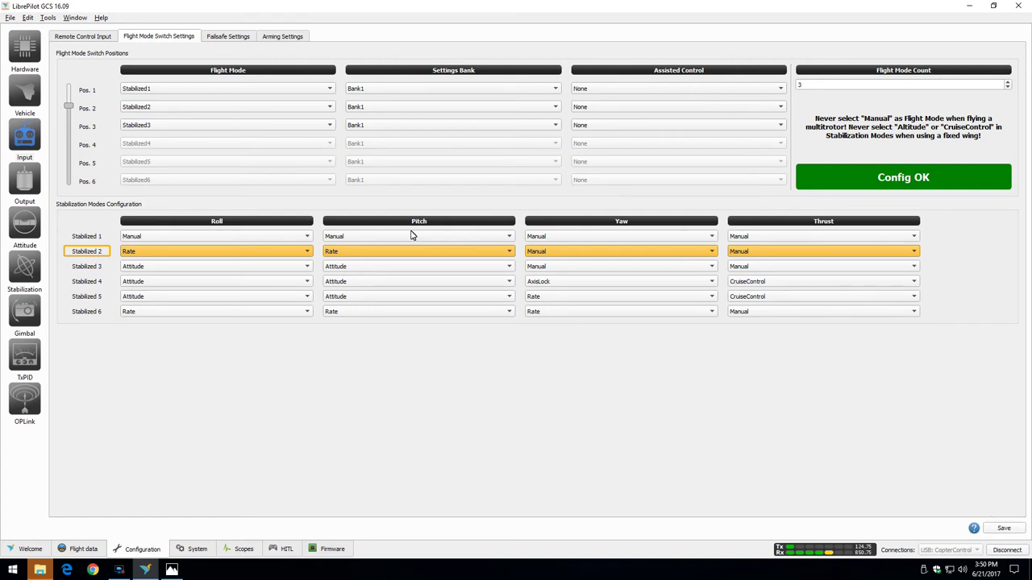
pyautogui.click(87, 37)
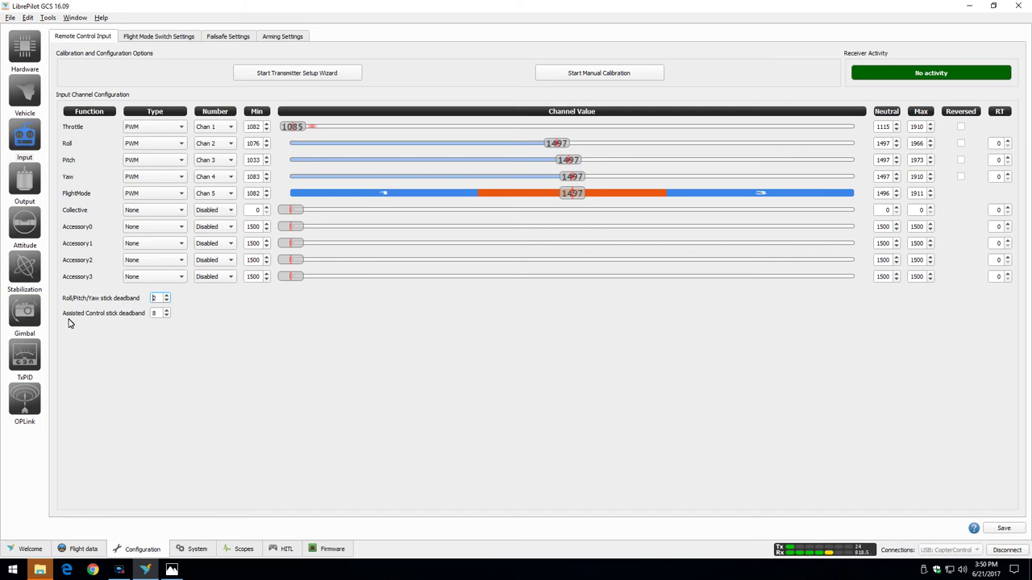
# Step: Raise the Assisted Control stick deadband from 8 to 10 and save the input settings
pyautogui.click(166, 311)
pyautogui.click(166, 310)
pyautogui.click(1004, 530)
pyautogui.click(25, 182)
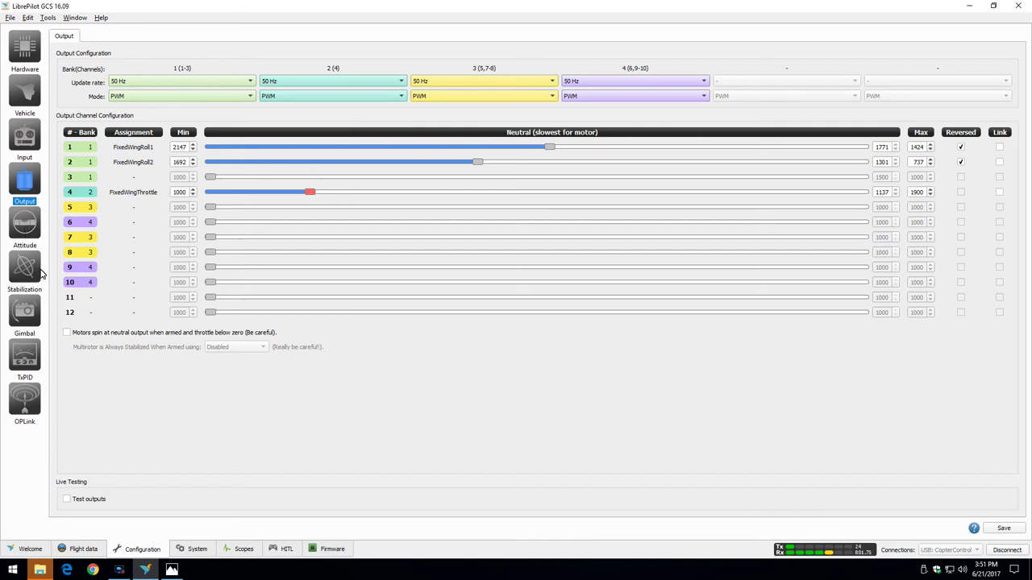
# Step: Switch between the Attitude and Output pages to review their settings without changes
pyautogui.click(29, 239)
pyautogui.click(12, 176)
# Step: Run the accelerometer and gyro level calibration on the Attitude page to 100% and save it
pyautogui.click(22, 229)
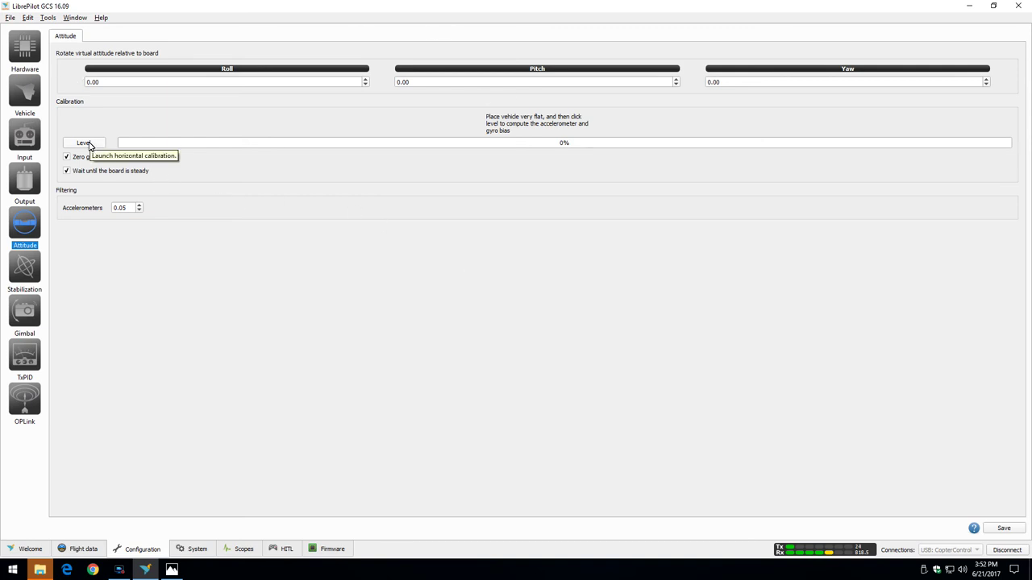
pyautogui.click(84, 143)
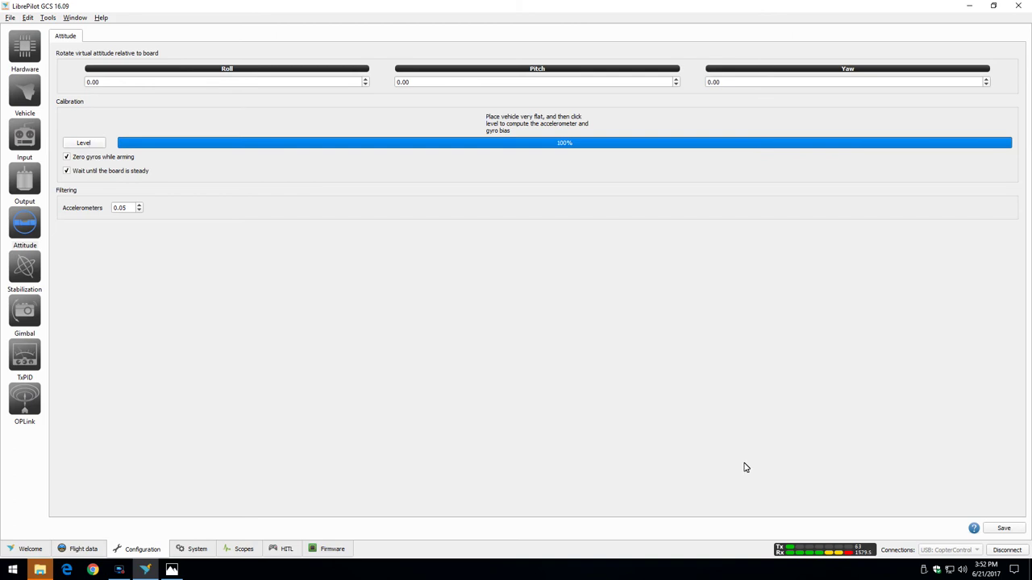
pyautogui.click(1011, 530)
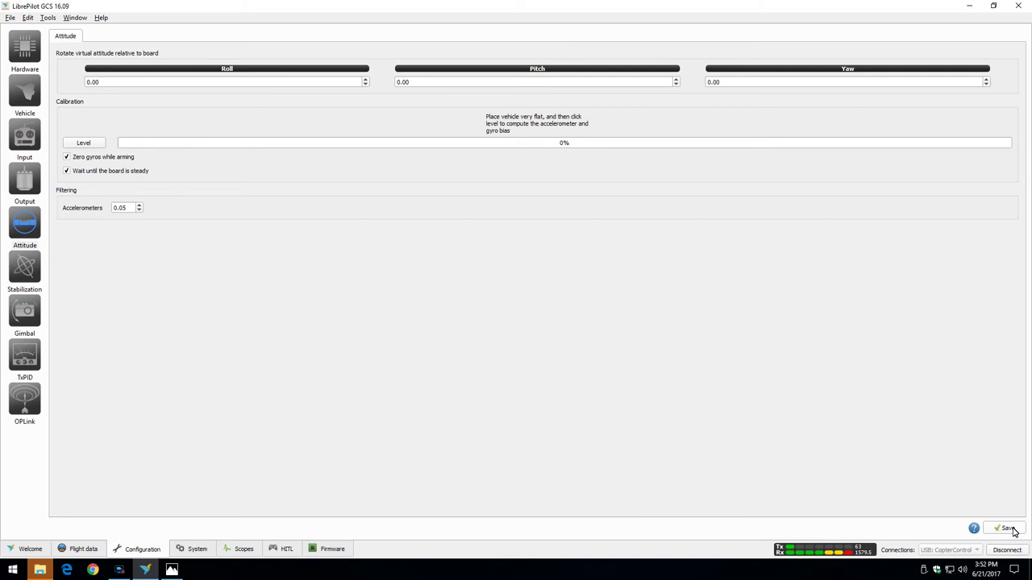
pyautogui.click(25, 272)
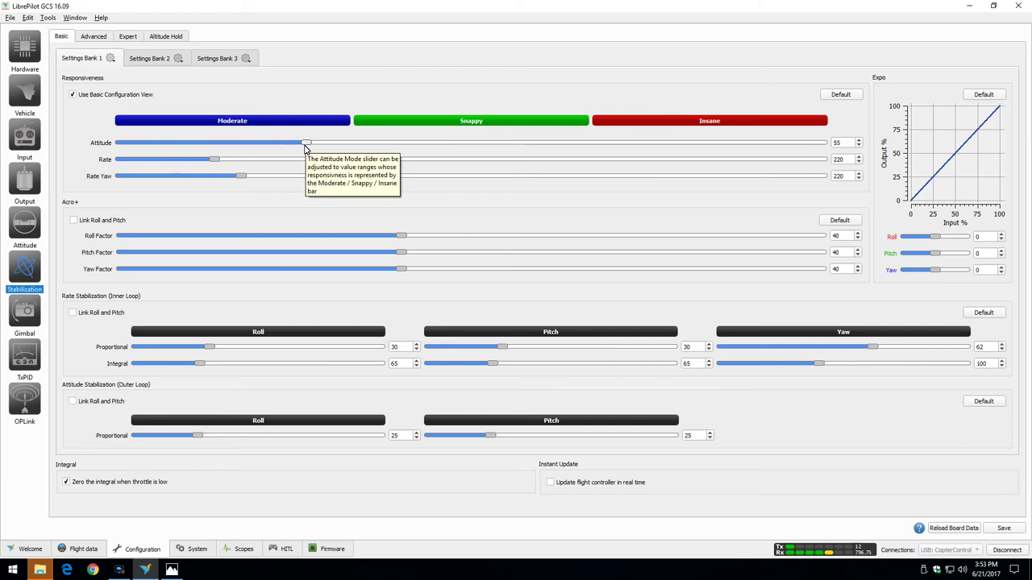
# Step: Raise Bank 1 responsiveness to Attitude 70, Rate 800 and Rate Yaw 529
pyautogui.moveTo(374, 145)
pyautogui.mouseDown()
pyautogui.moveTo(382, 142)
pyautogui.moveTo(371, 145)
pyautogui.mouseUp()
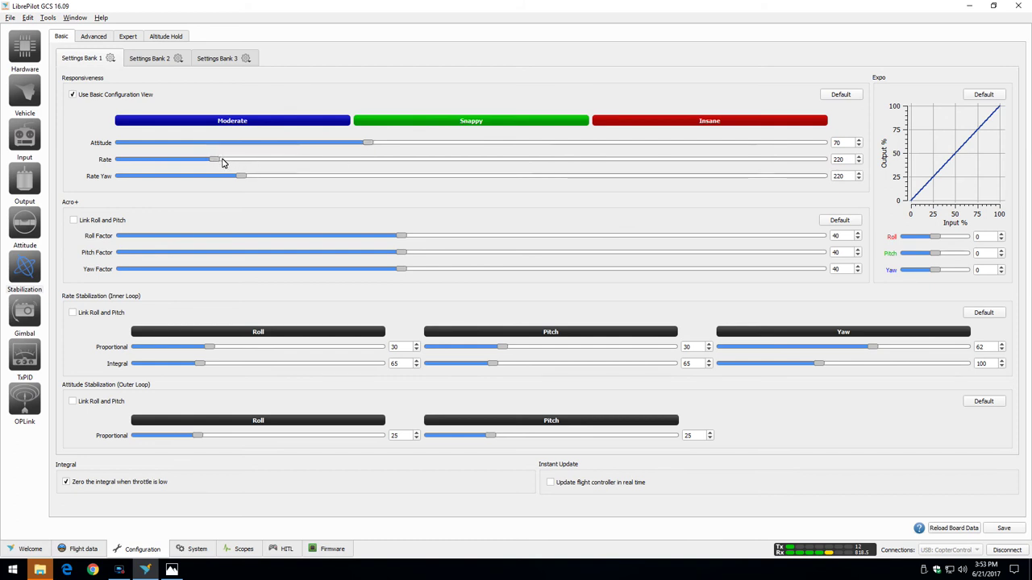
pyautogui.moveTo(213, 162)
pyautogui.moveTo(217, 160); pyautogui.dragTo(668, 159)
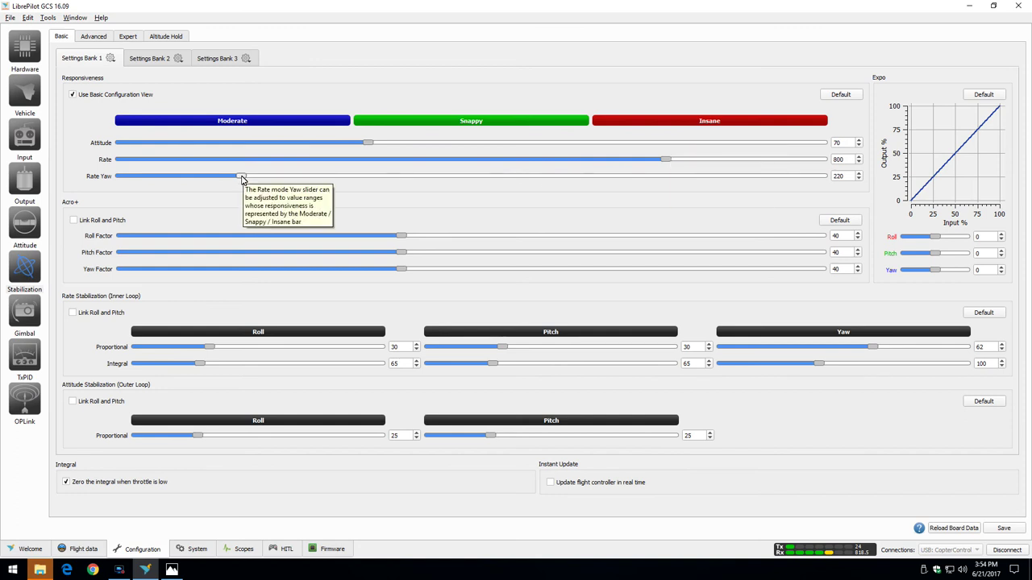
pyautogui.moveTo(241, 177); pyautogui.dragTo(552, 180)
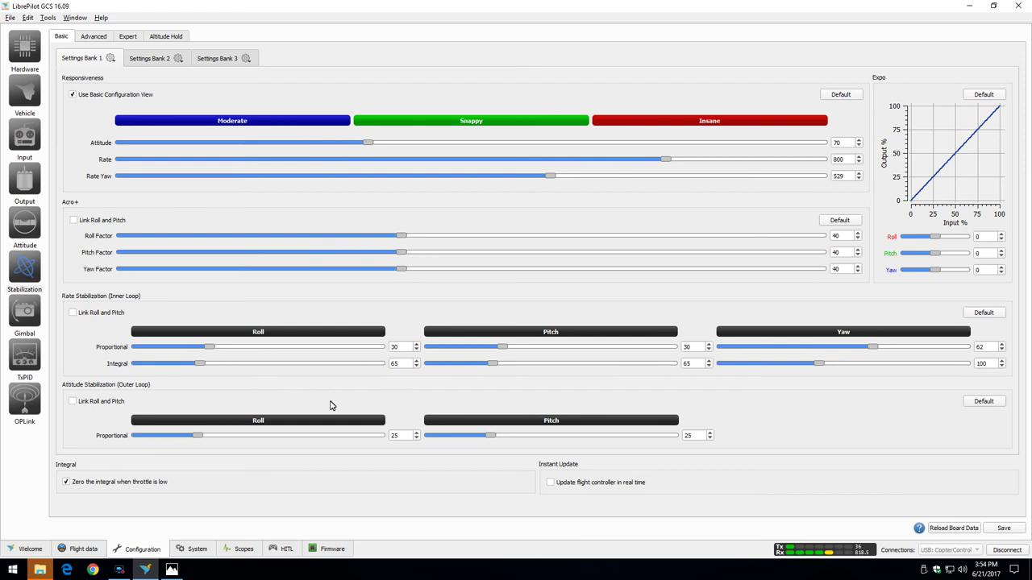
pyautogui.click(129, 37)
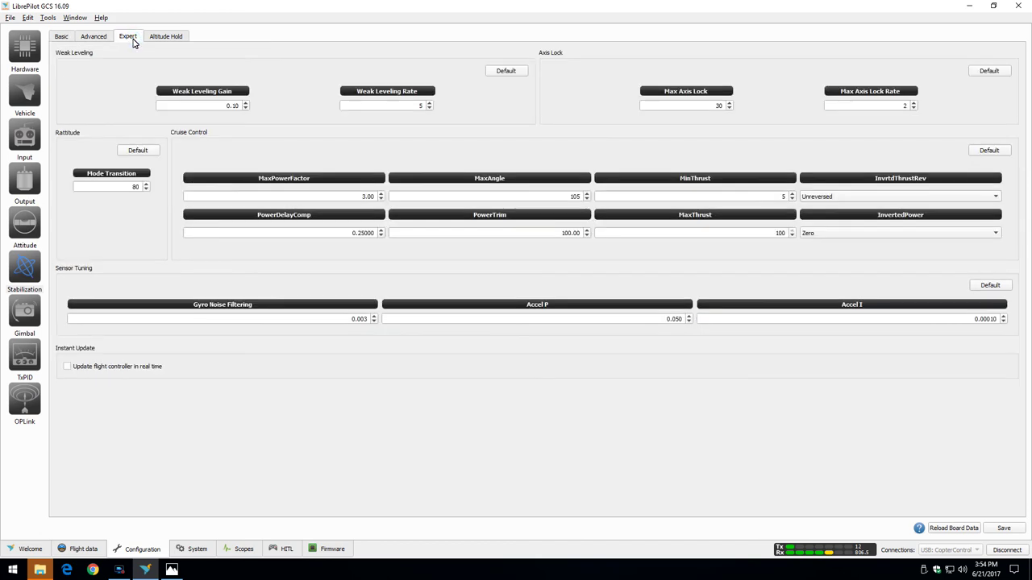
# Step: Review the Advanced stabilization values, then go back to the Basic tab
pyautogui.click(105, 41)
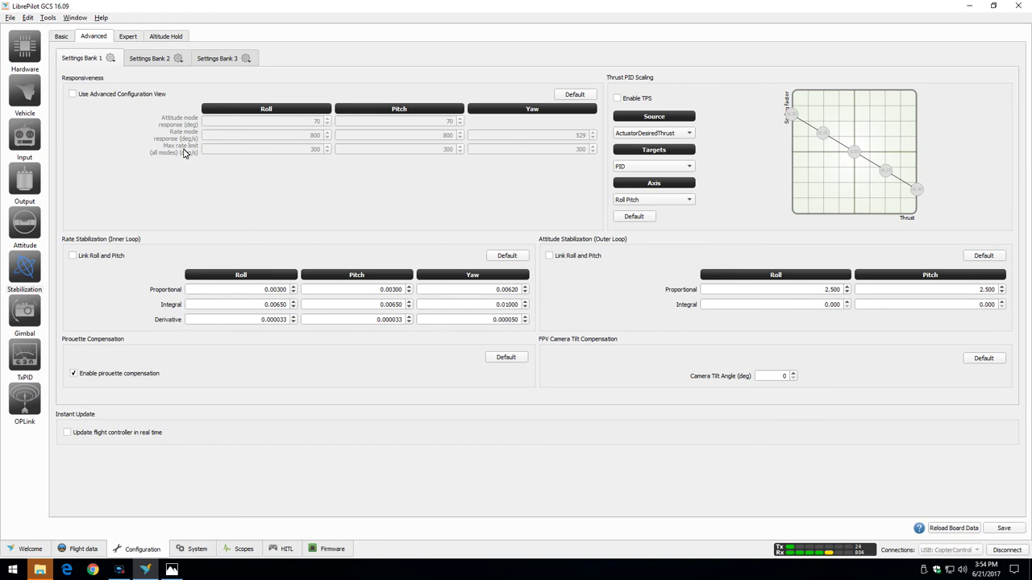
pyautogui.click(63, 38)
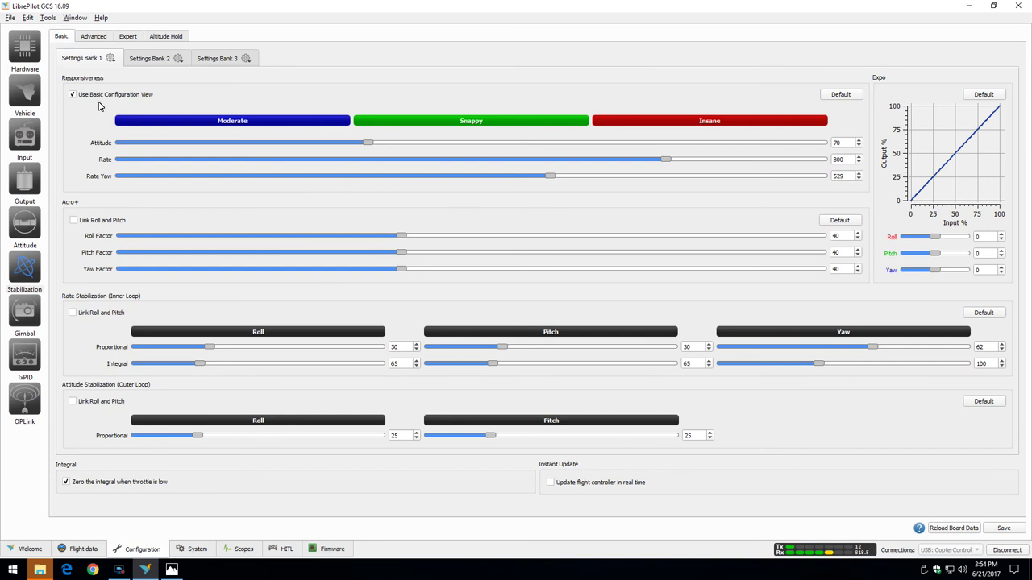
# Step: Set inner-loop Roll Proportional to 20, Roll Integral to 52 and Pitch Proportional to 26
pyautogui.moveTo(302, 355)
pyautogui.moveTo(211, 348)
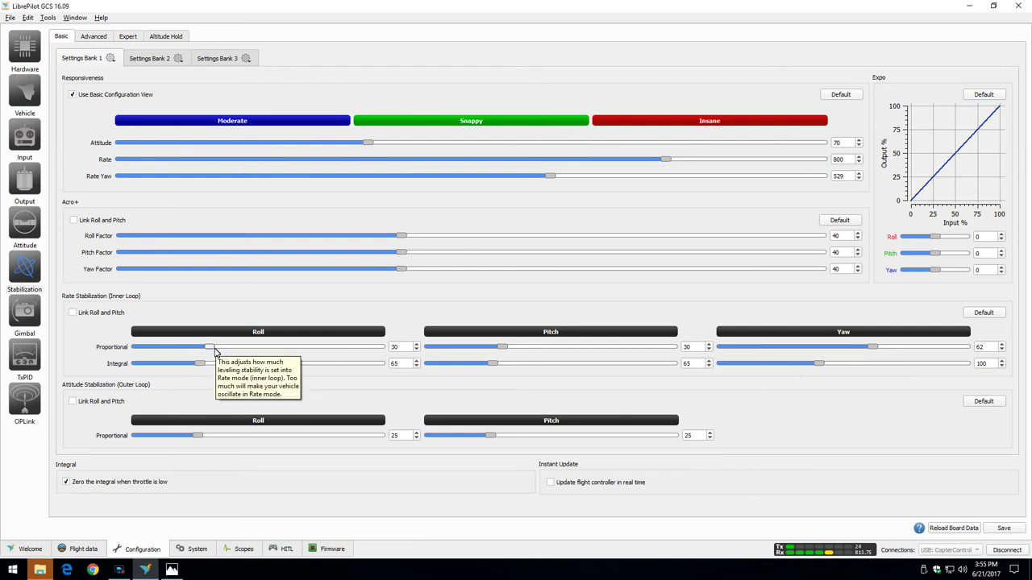
pyautogui.moveTo(217, 350); pyautogui.dragTo(186, 352)
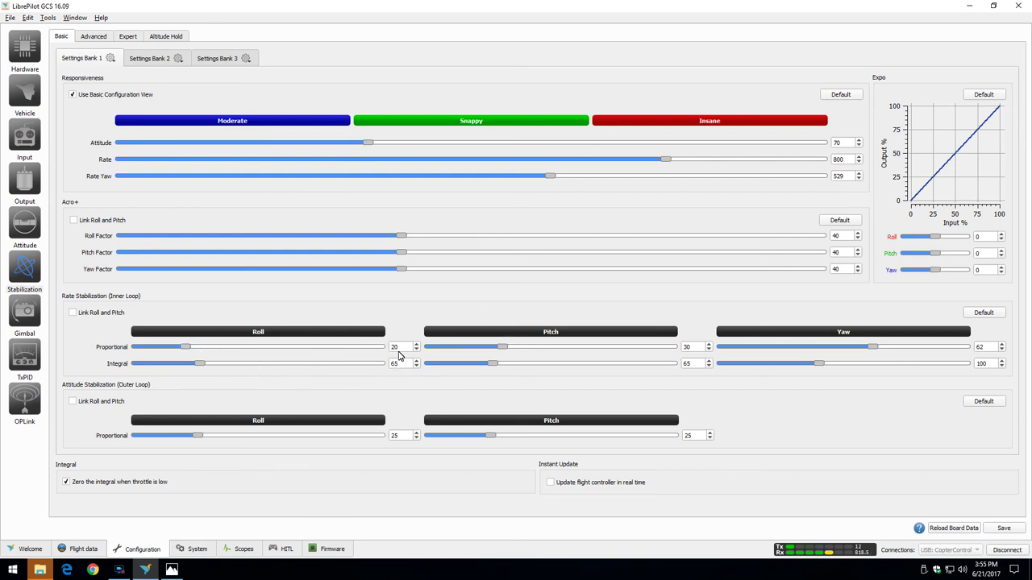
pyautogui.moveTo(395, 359)
pyautogui.moveTo(201, 364); pyautogui.dragTo(189, 369)
pyautogui.moveTo(585, 350)
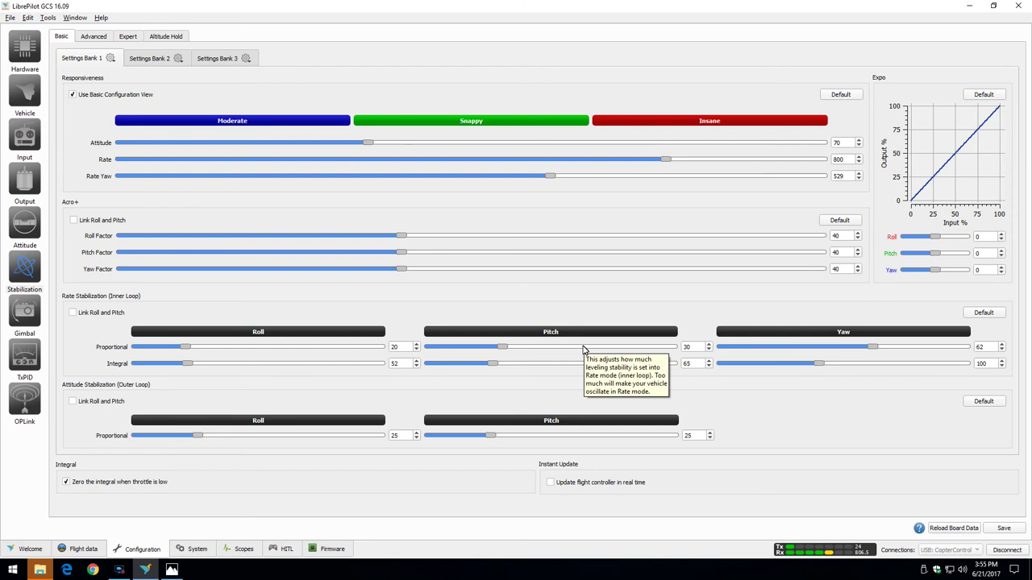
pyautogui.click(708, 350)
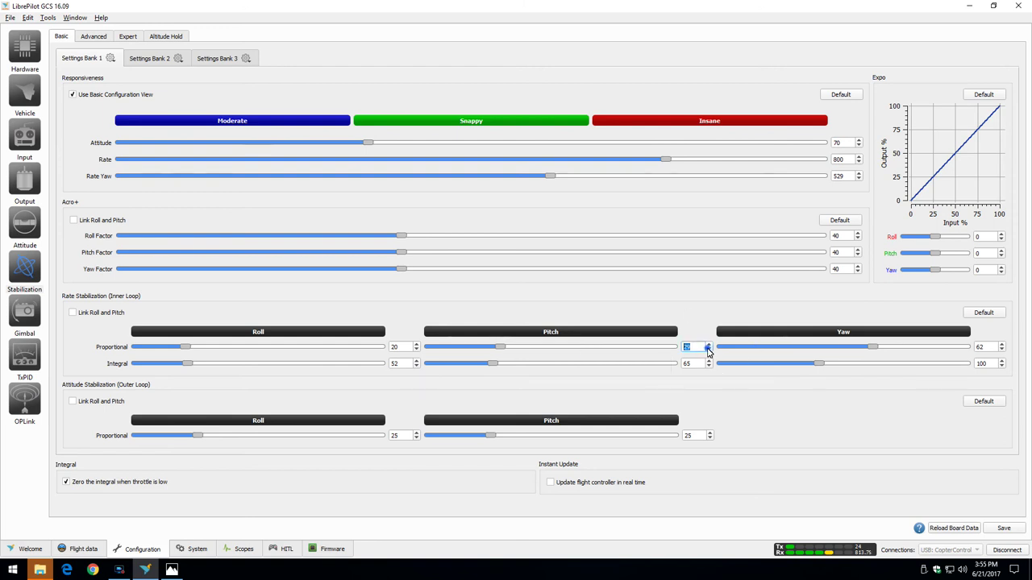
pyautogui.click(708, 350)
pyautogui.click(708, 350)
pyautogui.click(708, 350)
# Step: Zero Yaw Proportional and Integral, and set outer-loop Roll to 50 and Pitch to 40
pyautogui.moveTo(875, 347); pyautogui.dragTo(720, 350)
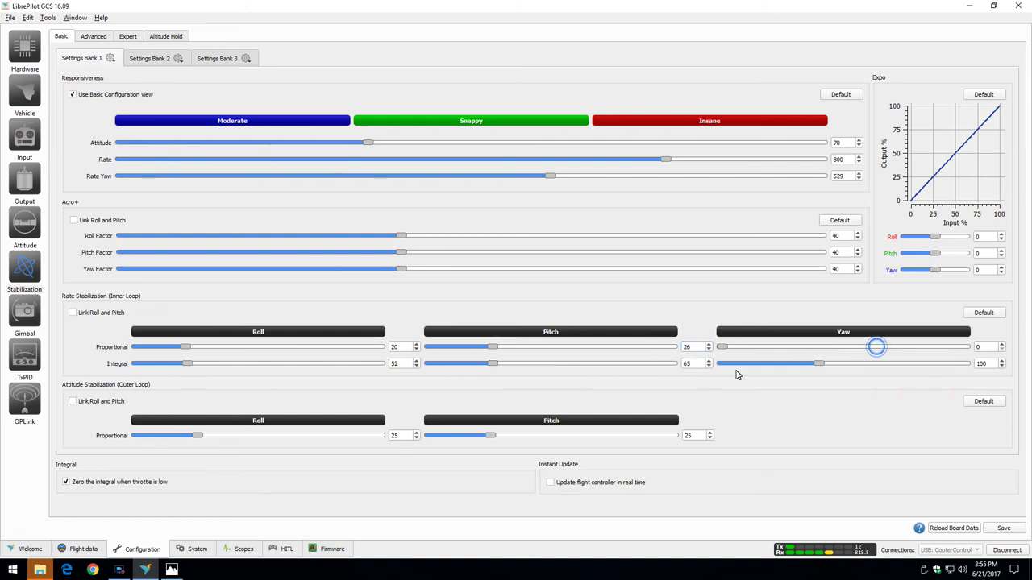
pyautogui.moveTo(819, 363); pyautogui.dragTo(680, 369)
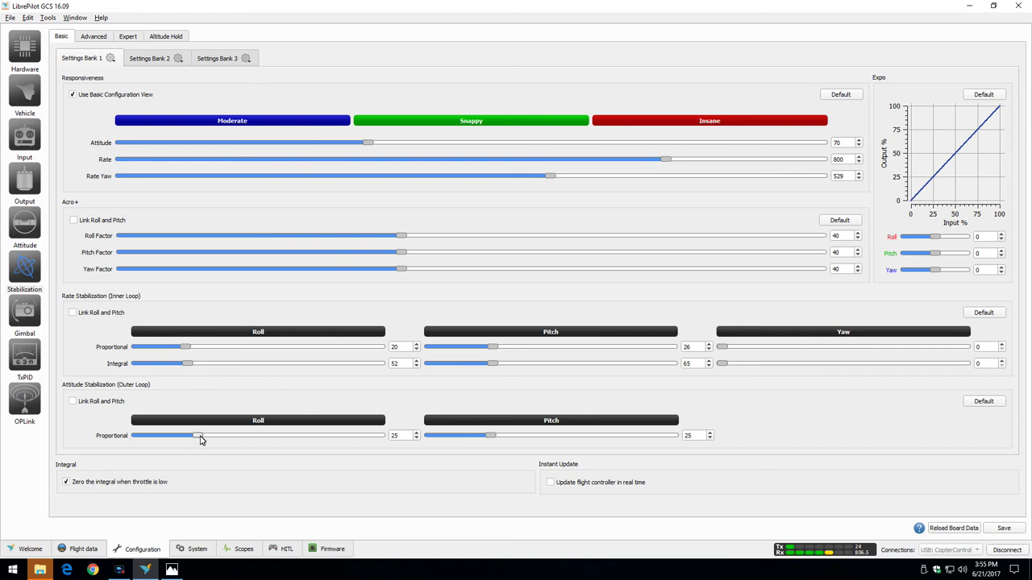
pyautogui.moveTo(200, 437); pyautogui.dragTo(262, 436)
pyautogui.moveTo(493, 439); pyautogui.dragTo(530, 439)
# Step: Uncheck 'Zero the integral when throttle is low' and save Bank 1 settings to the board
pyautogui.click(66, 483)
pyautogui.moveTo(66, 487)
pyautogui.moveTo(184, 348)
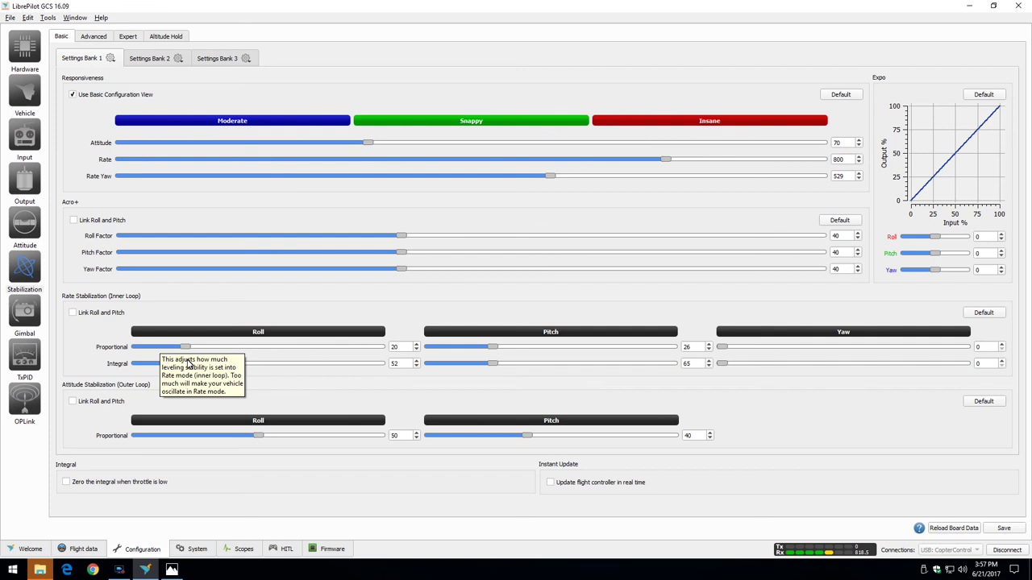
pyautogui.moveTo(193, 366)
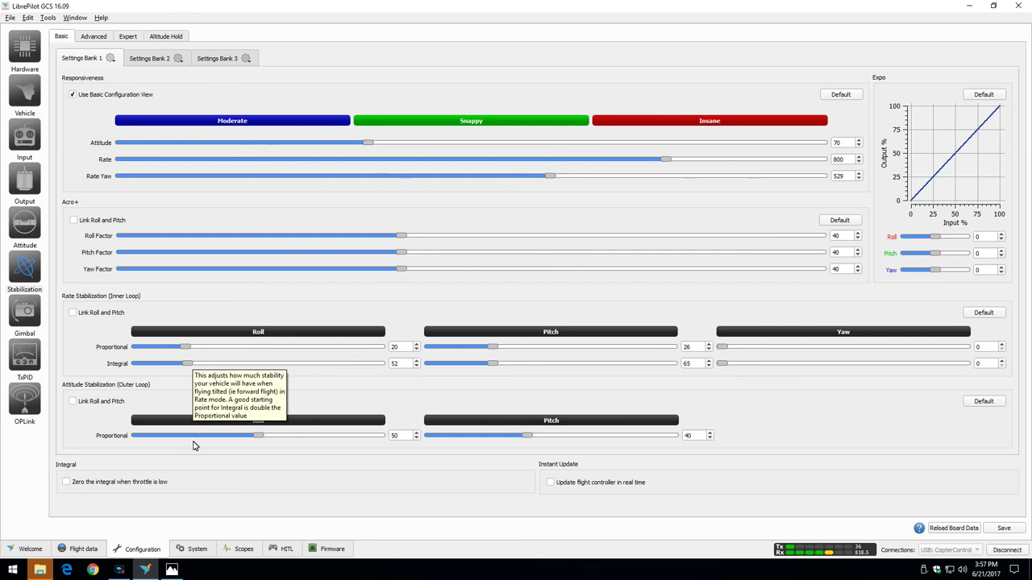
pyautogui.click(1000, 528)
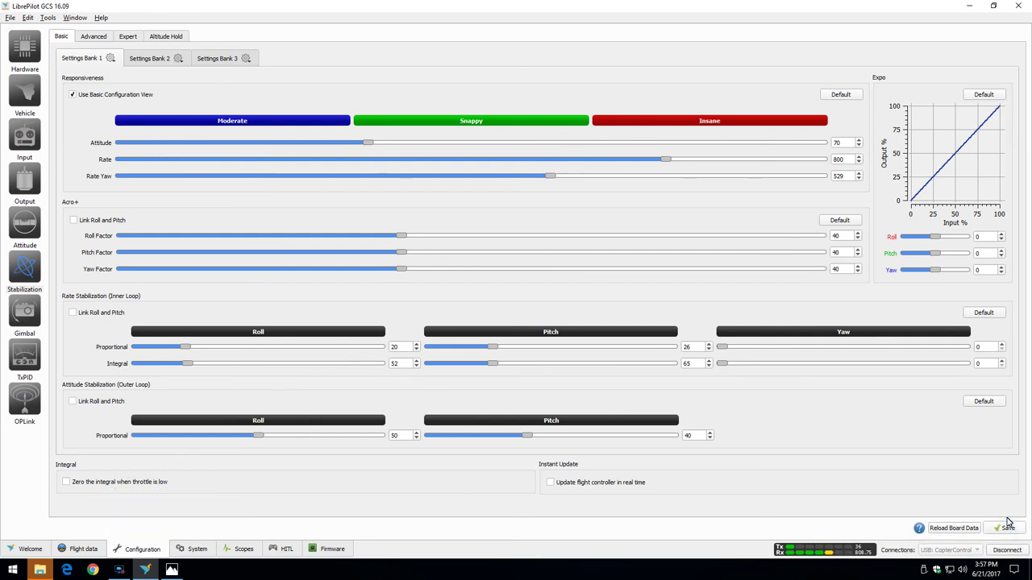
pyautogui.click(19, 55)
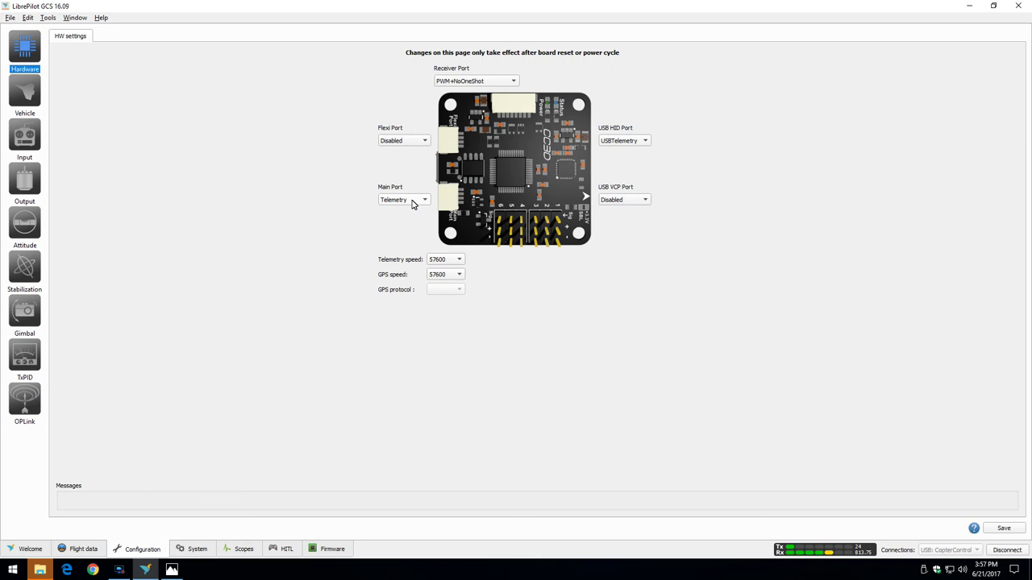
pyautogui.click(29, 93)
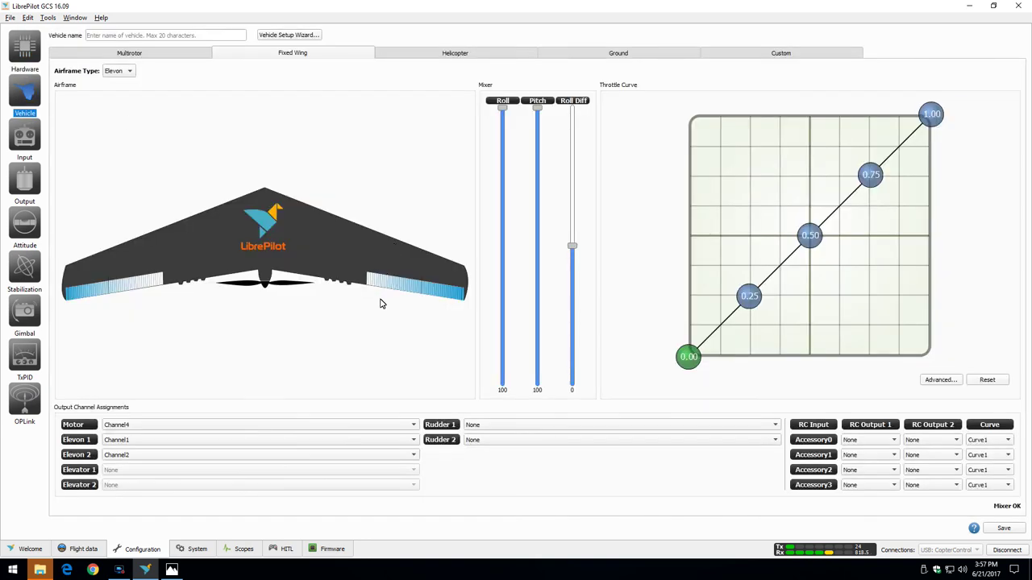
pyautogui.click(29, 139)
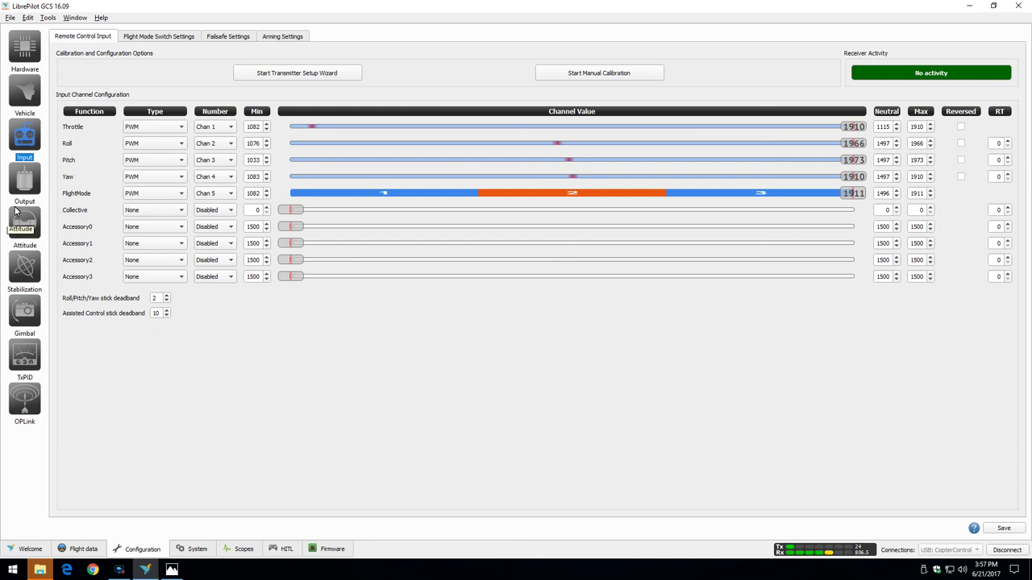
pyautogui.click(24, 182)
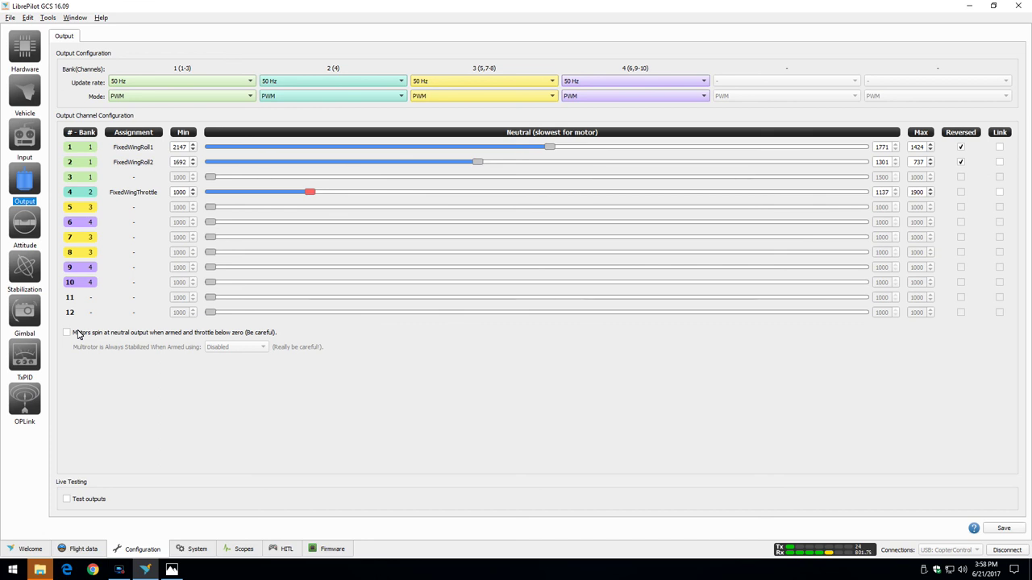
pyautogui.click(29, 230)
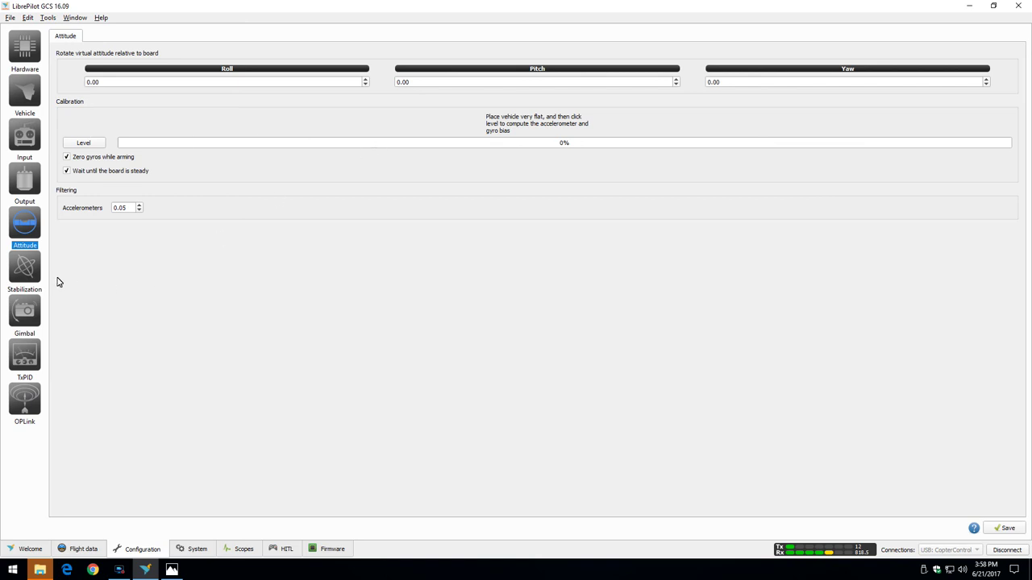
pyautogui.click(27, 272)
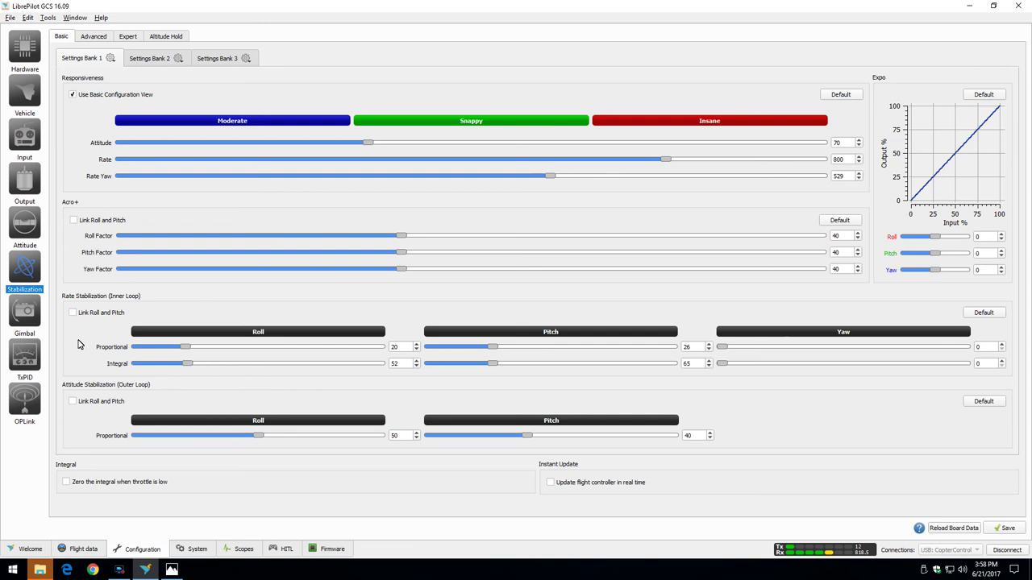
# Step: Look through the Gimbal, TxPID, Stabilization and OPLink pages, ending on the Attitude page
pyautogui.click(24, 318)
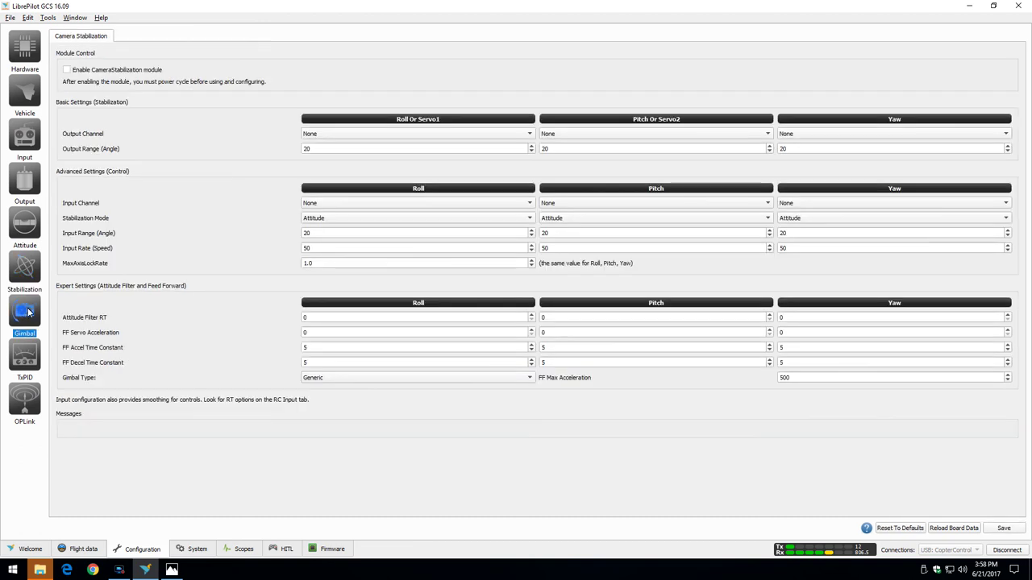
pyautogui.click(22, 359)
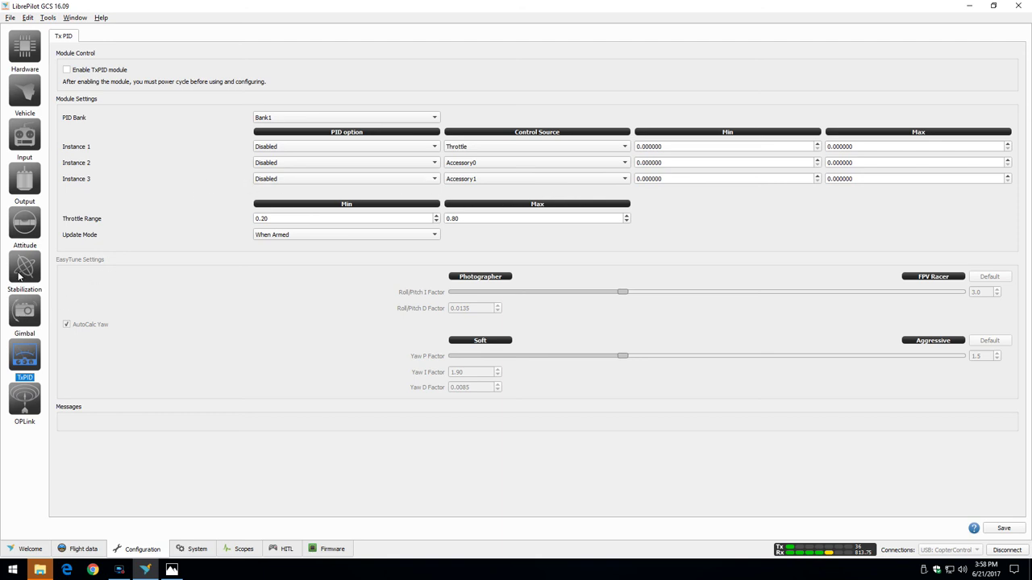
pyautogui.click(23, 271)
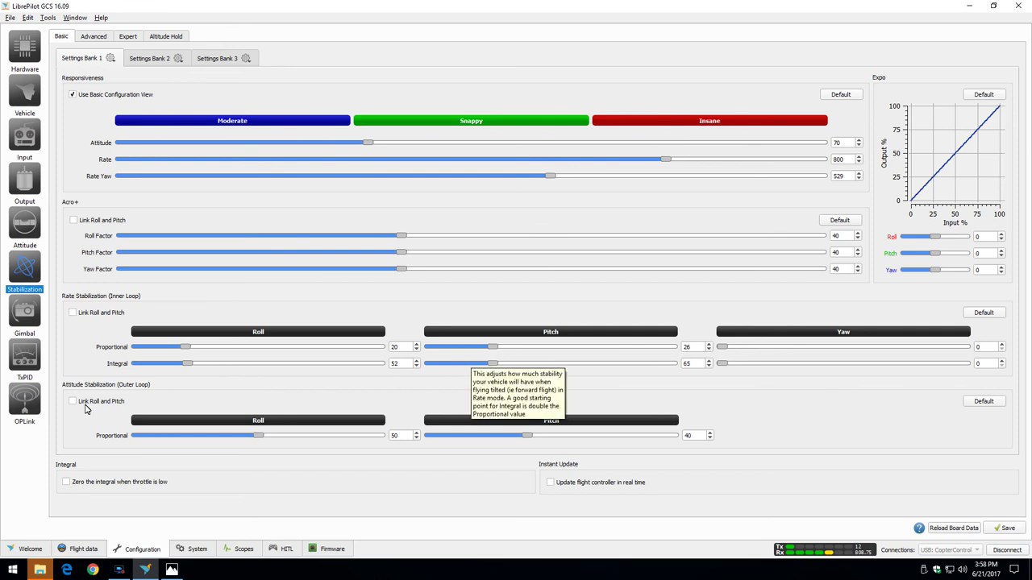
pyautogui.click(24, 361)
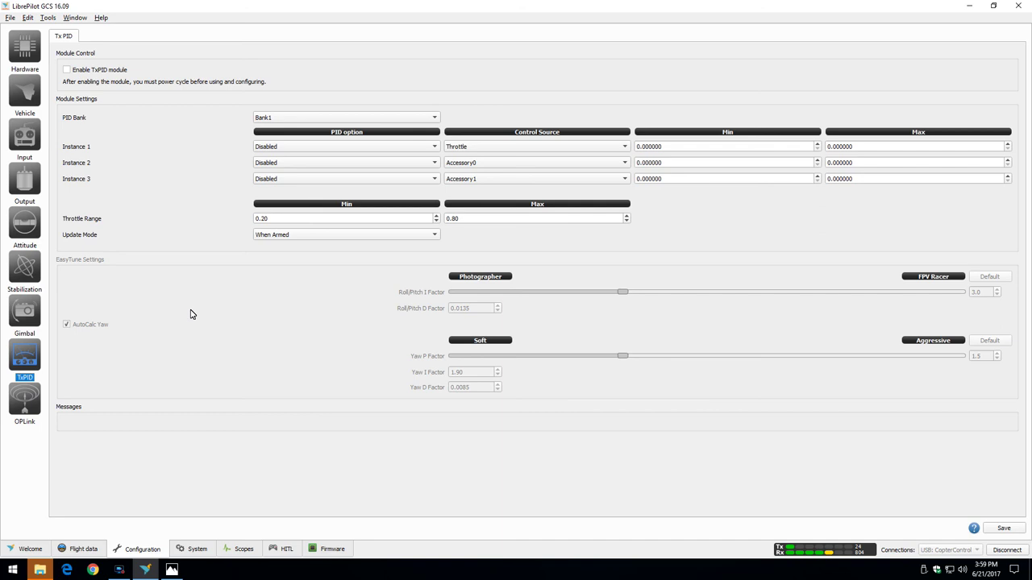
pyautogui.click(24, 317)
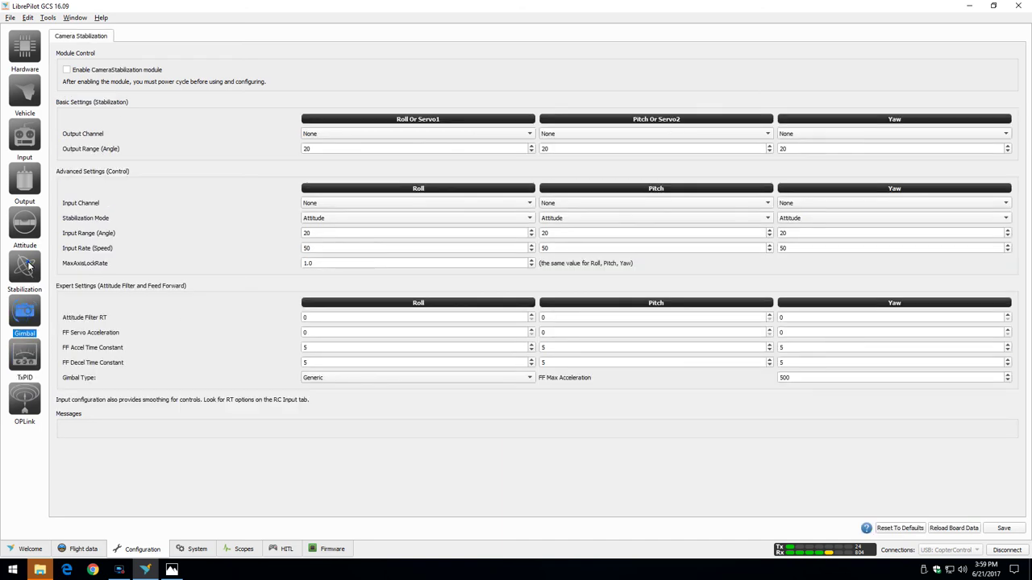
pyautogui.click(25, 266)
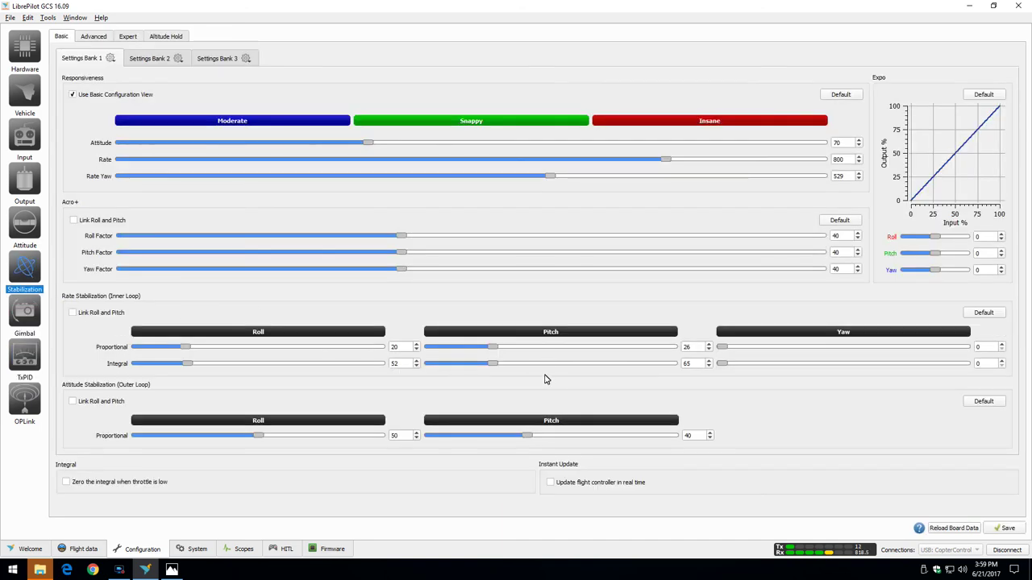
pyautogui.moveTo(558, 364)
pyautogui.click(33, 352)
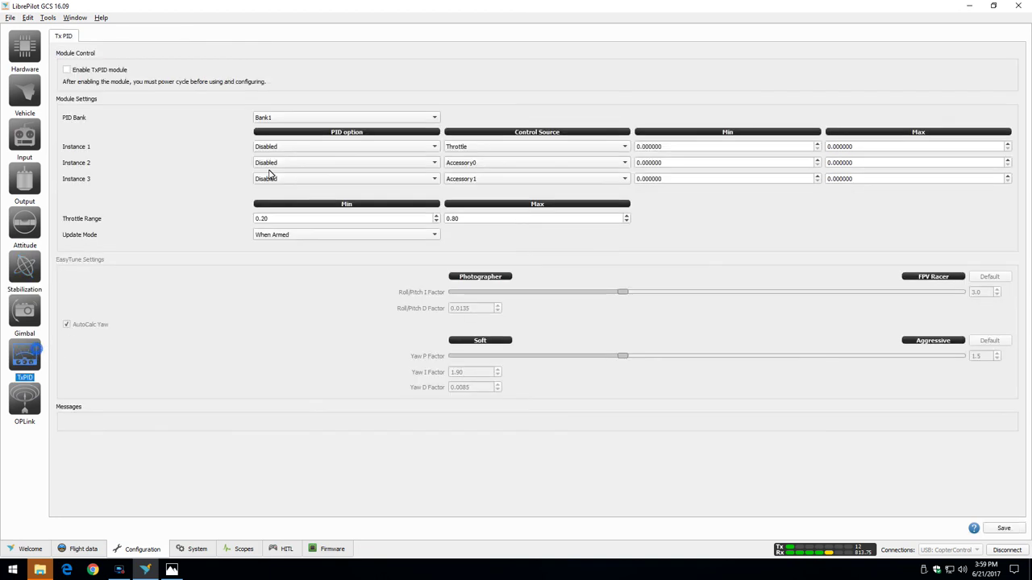
pyautogui.click(16, 406)
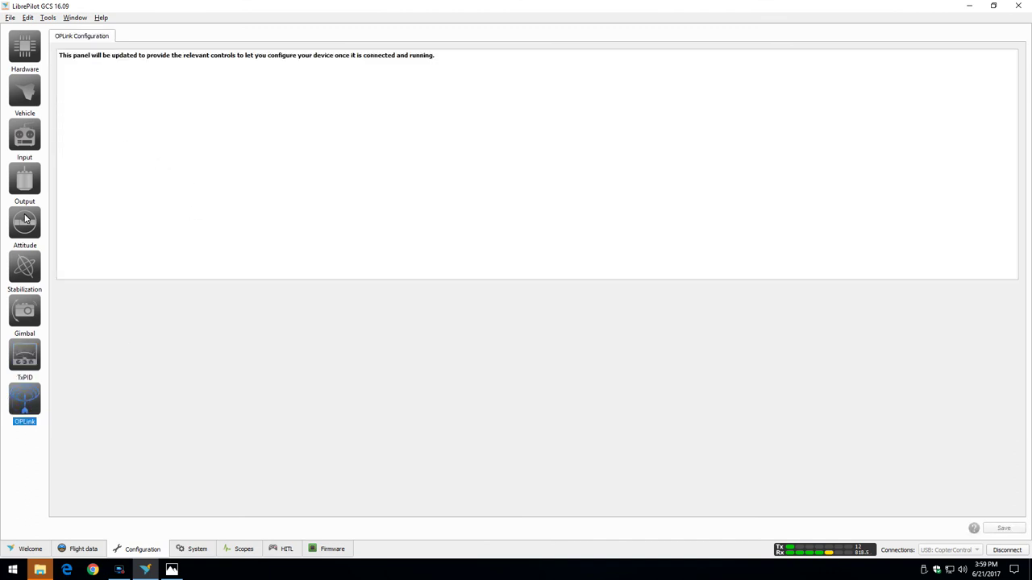
pyautogui.click(25, 220)
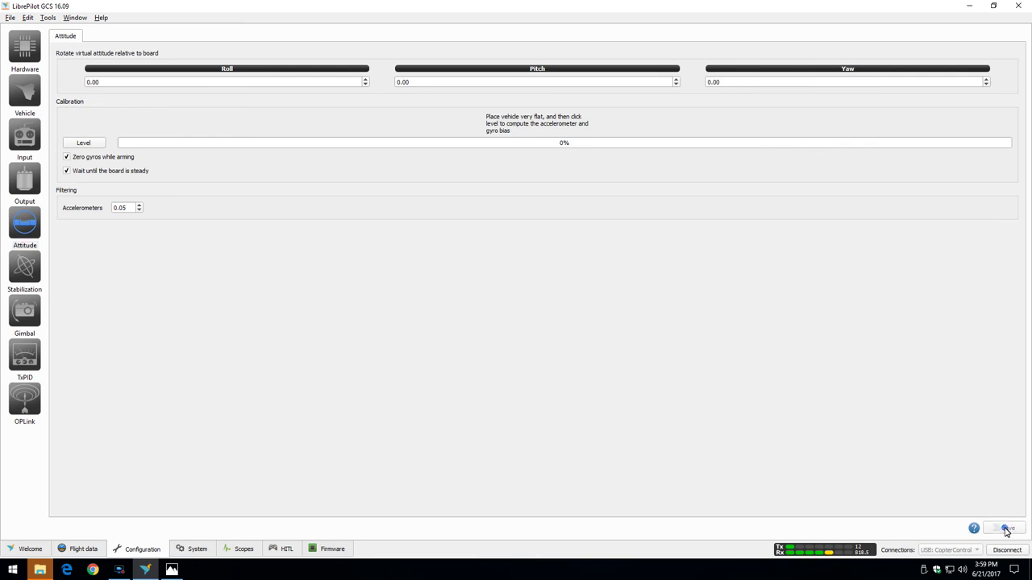